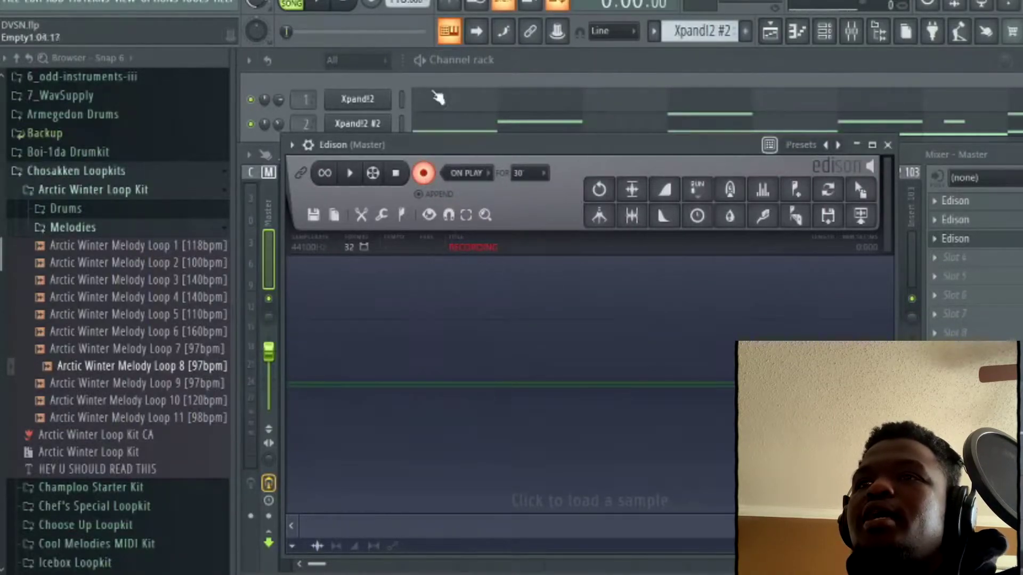
# Record the song's playback into Edison on the Master track, maximize the Edison window, and stop recording
pyautogui.click(326, 5)
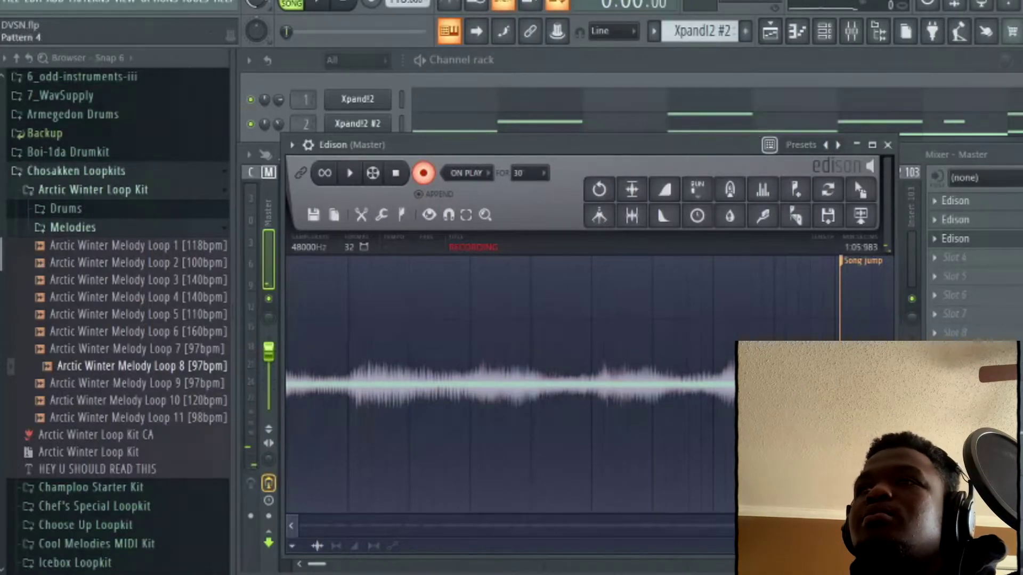
pyautogui.doubleClick(651, 149)
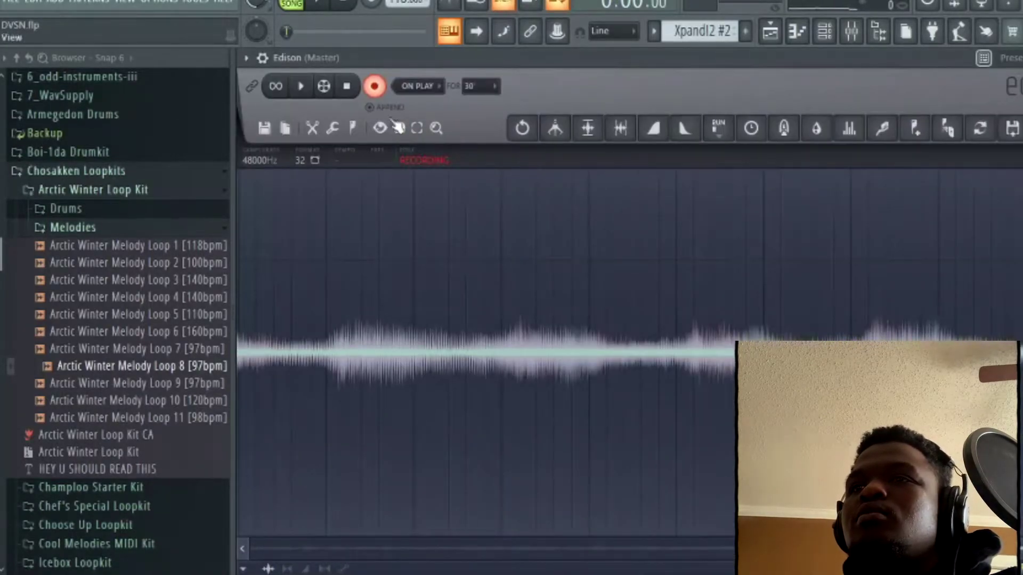
pyautogui.click(376, 89)
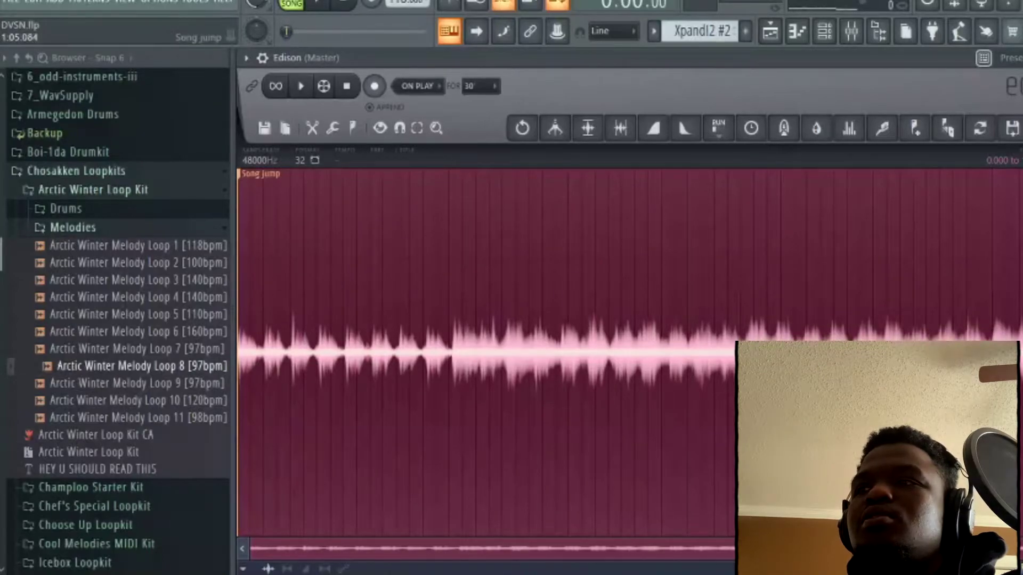
# Trim off the tail after the closing Song jump marker and delete the Song jump marker at the recording's start
pyautogui.scroll(7, 871, 341)
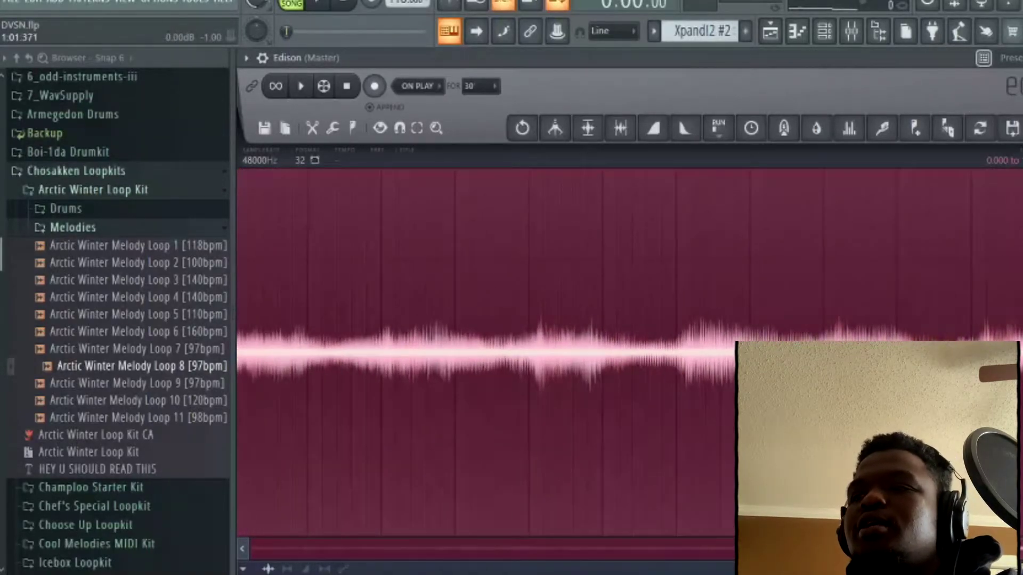
pyautogui.scroll(5, 628, 352)
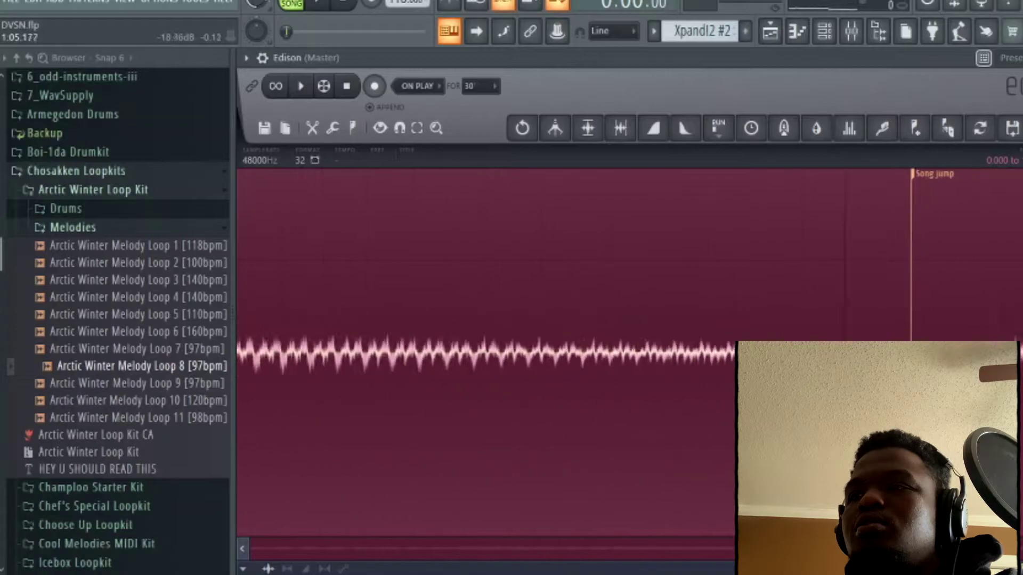
pyautogui.scroll(8, 721, 438)
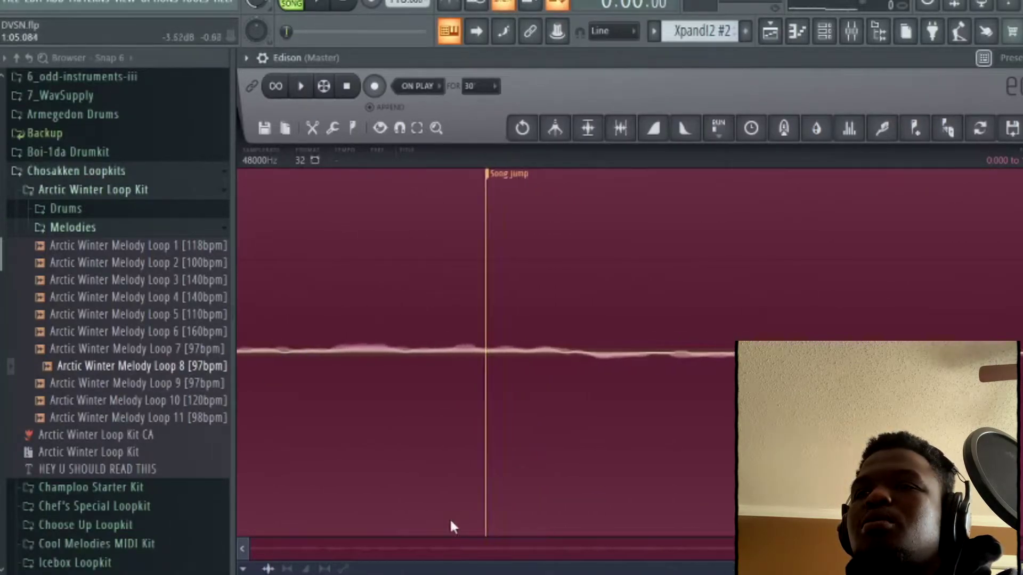
pyautogui.scroll(4, 516, 414)
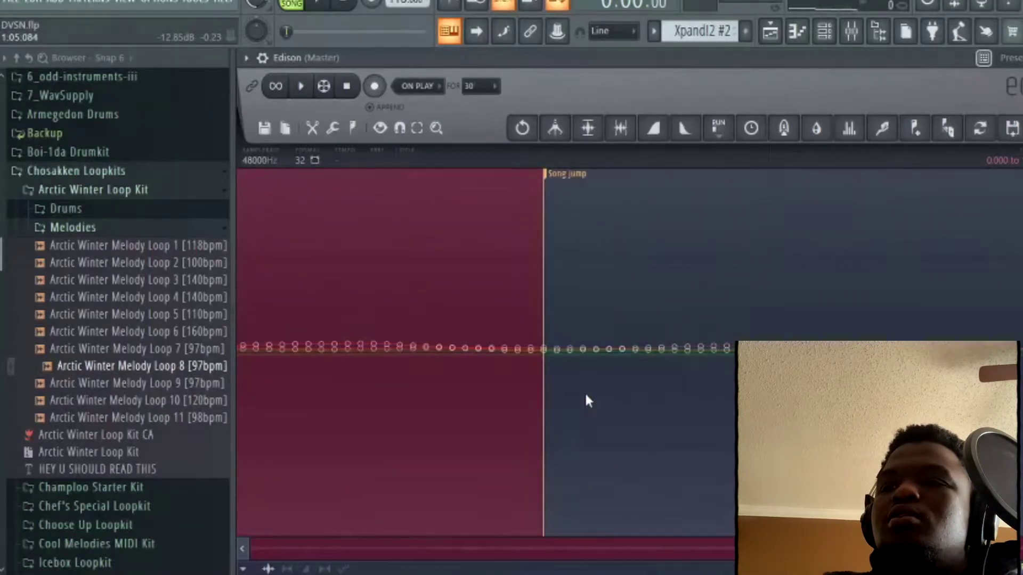
pyautogui.scroll(-3, 589, 367)
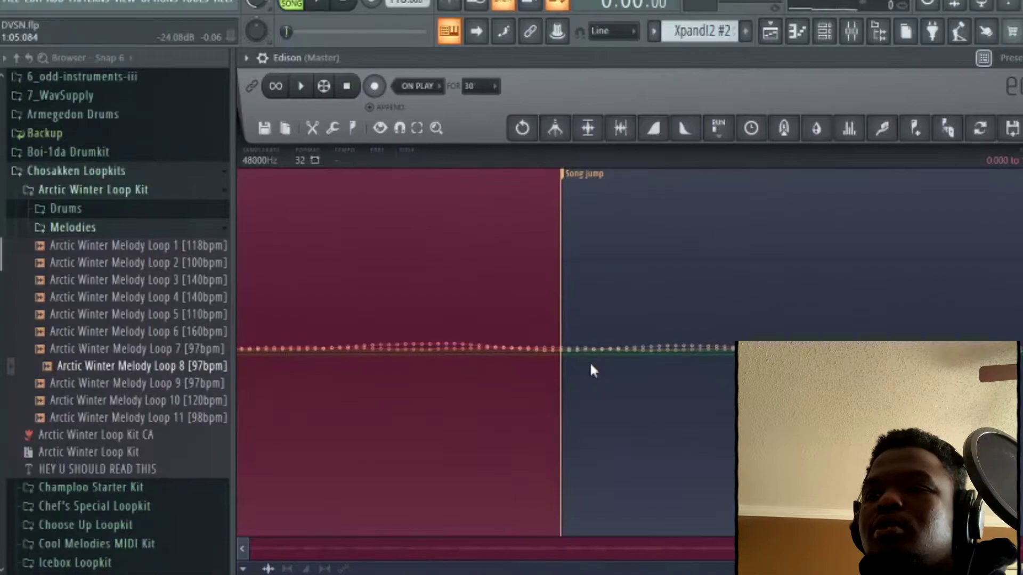
pyautogui.press('Delete')
pyautogui.moveTo(740, 574)
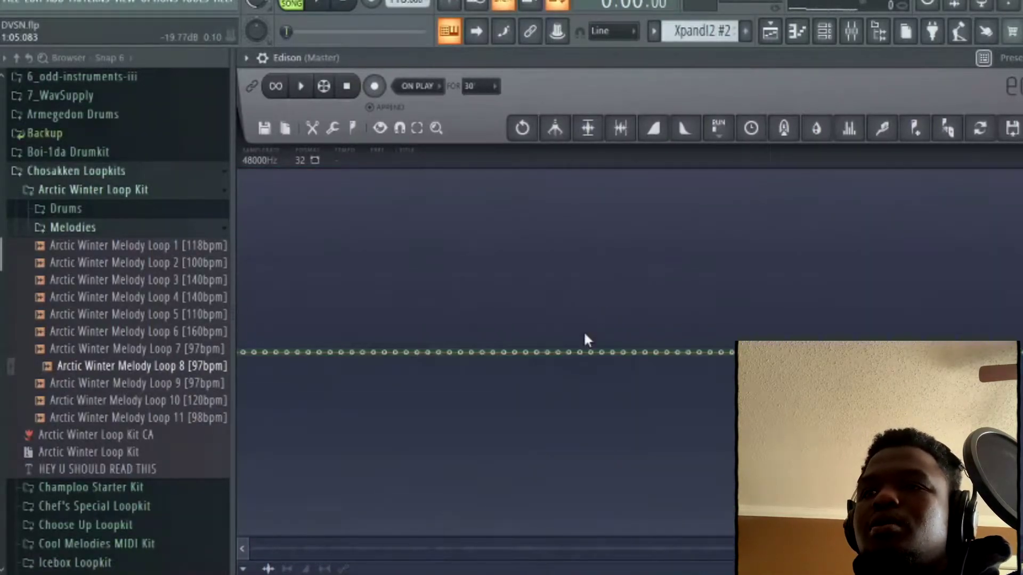
pyautogui.scroll(-12, 584, 334)
pyautogui.scroll(-8, 580, 343)
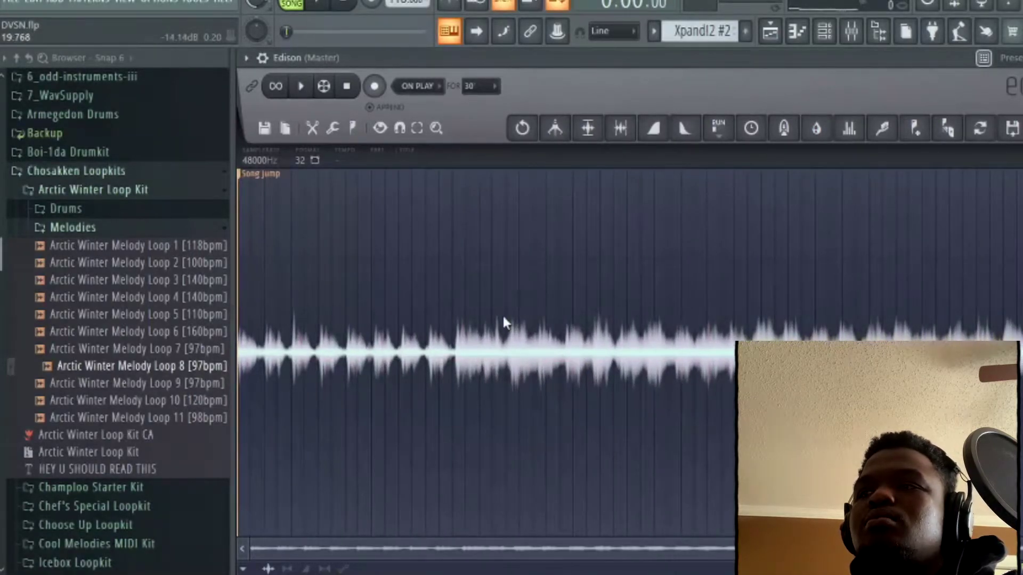
pyautogui.rightClick(271, 185)
pyautogui.click(272, 198)
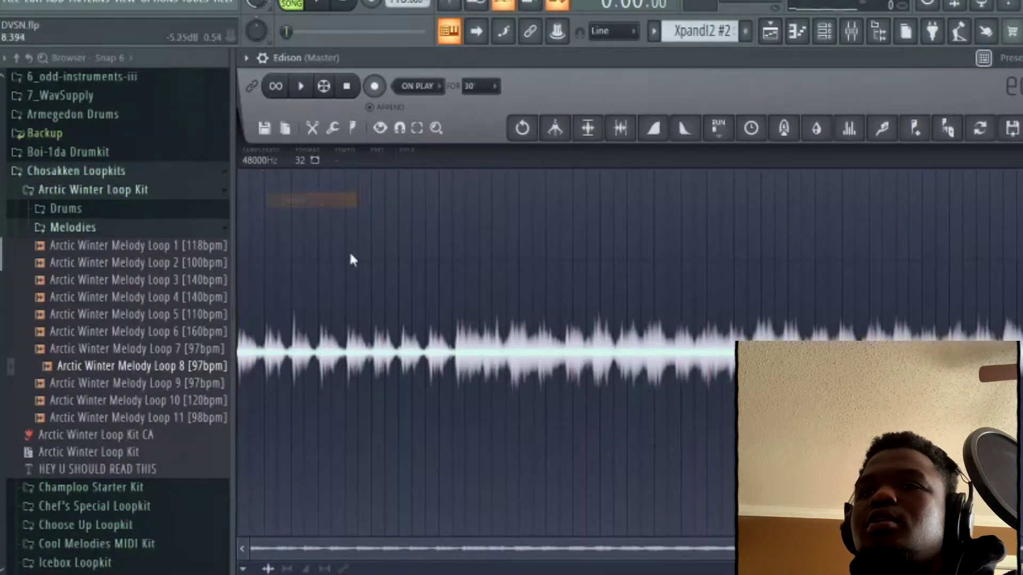
# Reverse the whole recording, playing it back before and after the reversal
pyautogui.click(301, 87)
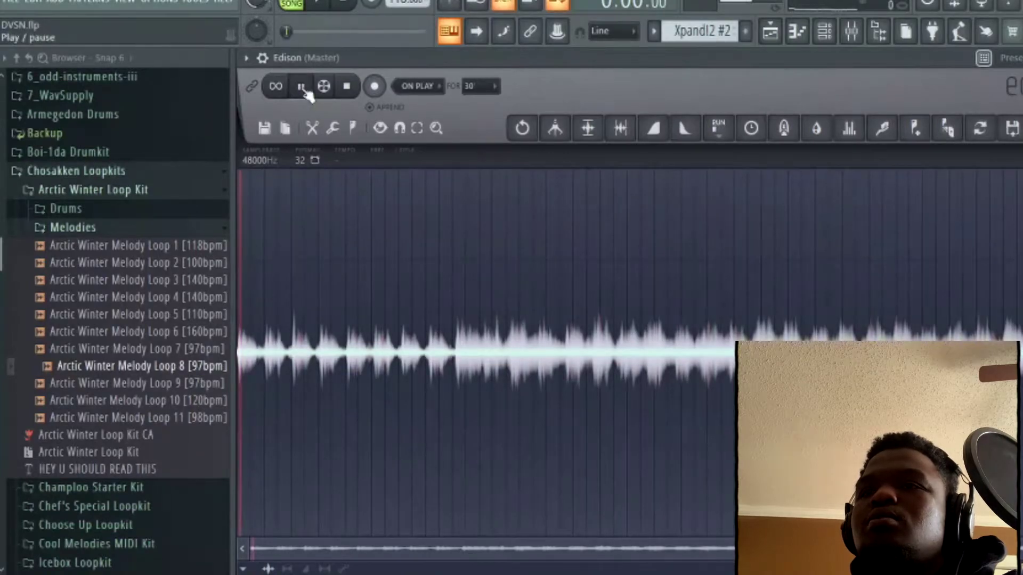
pyautogui.click(348, 88)
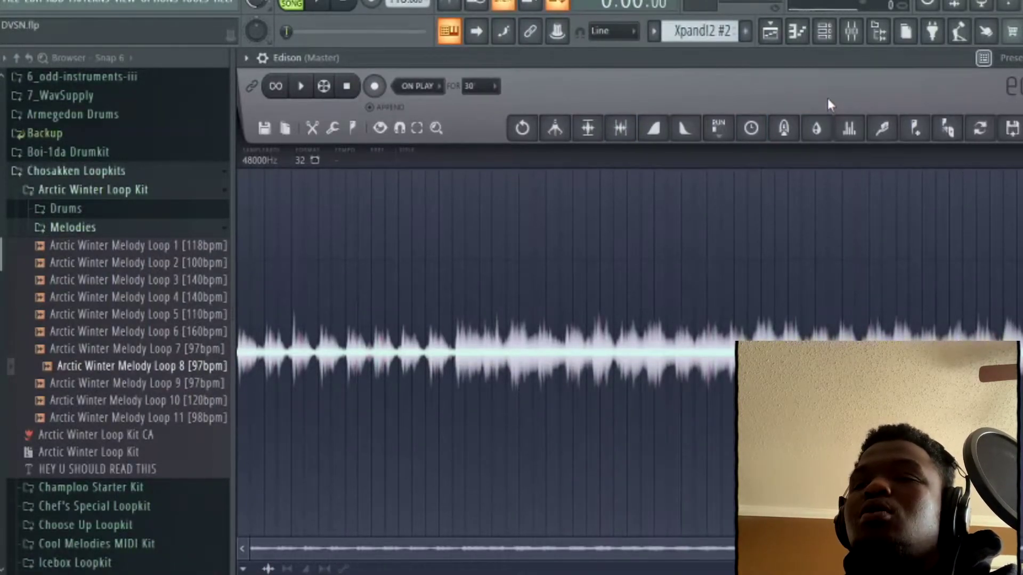
pyautogui.hotkey('alt', 'y')
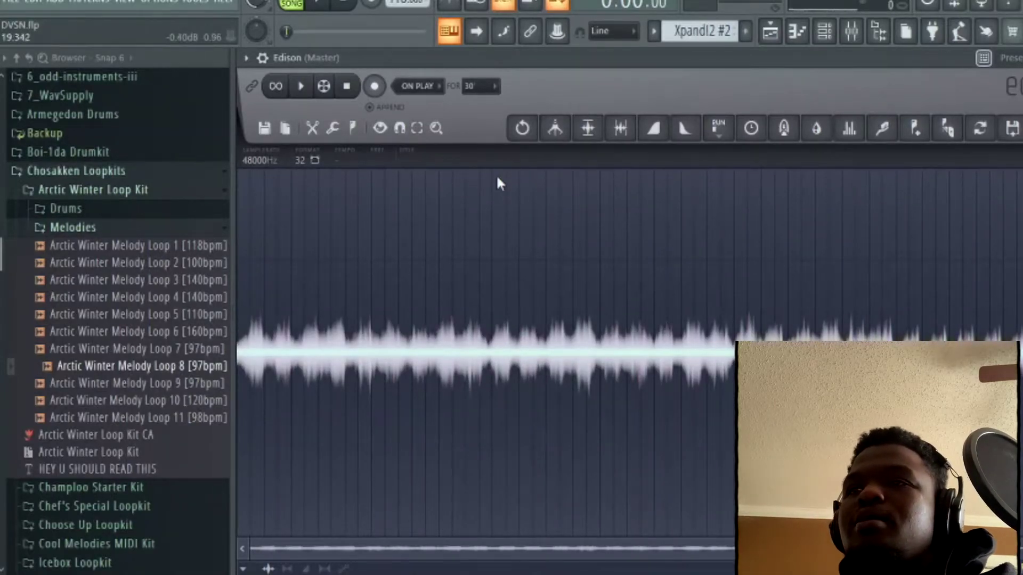
pyautogui.click(301, 88)
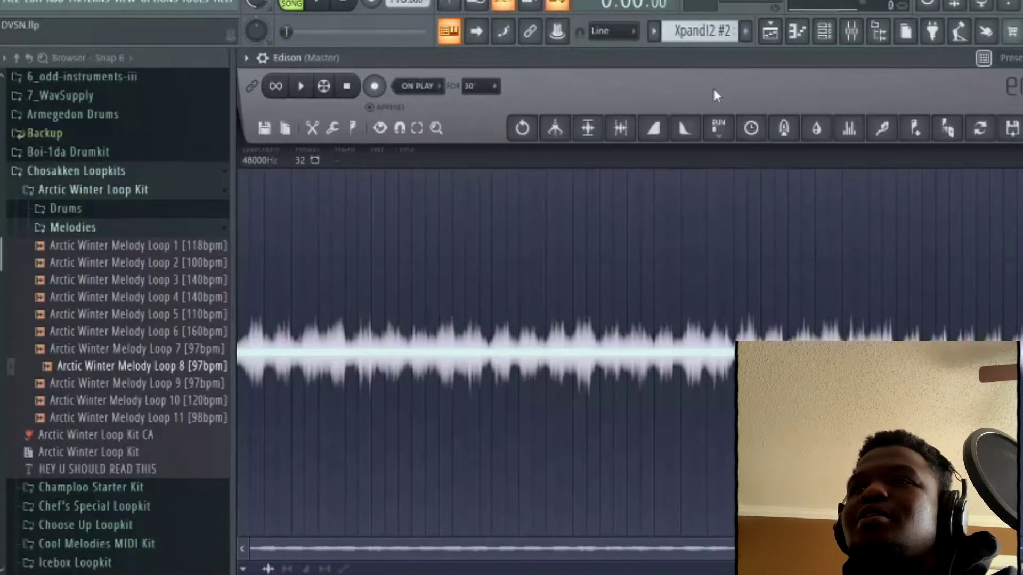
# Set the sample's filename to Cold Flamage and enable tempo sync at 118 BPM in the sample properties
pyautogui.click(340, 160)
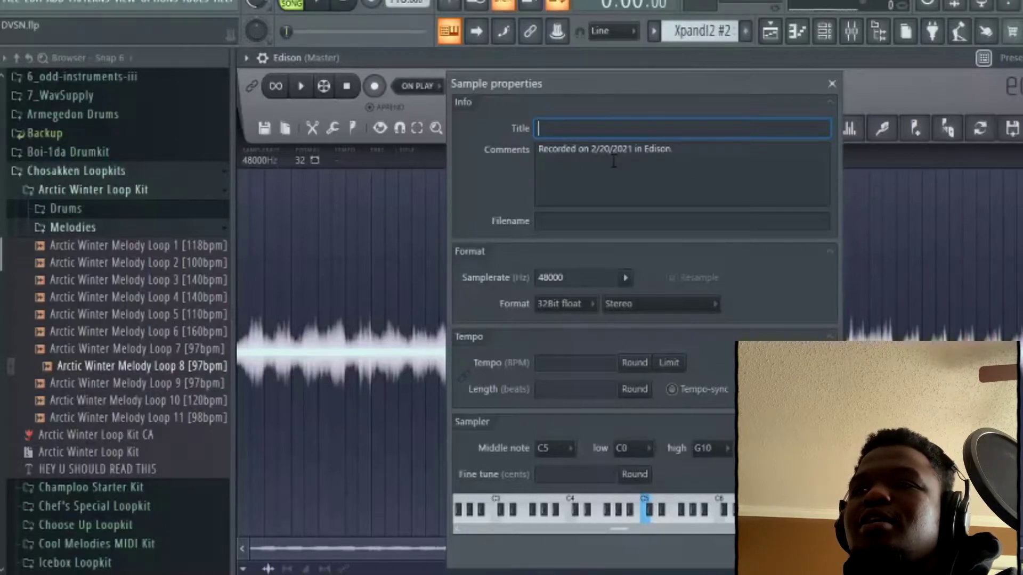
pyautogui.click(668, 218)
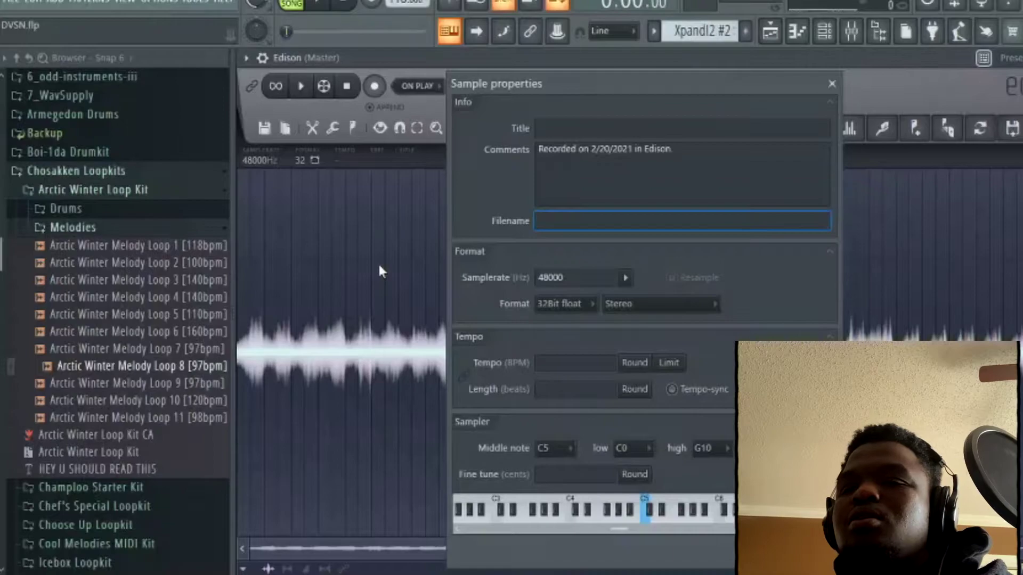
pyautogui.write('Cold Flamage')
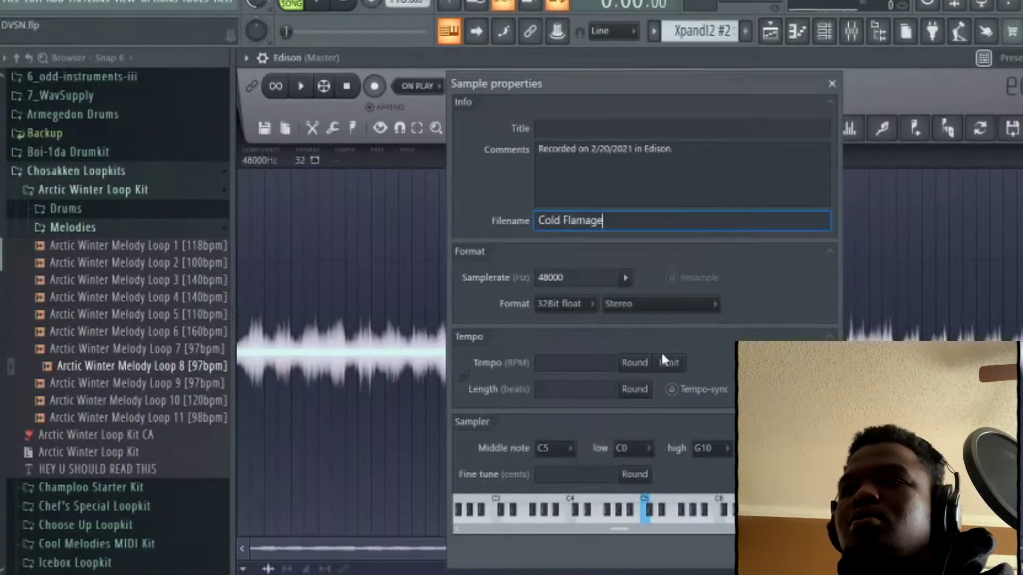
pyautogui.click(671, 390)
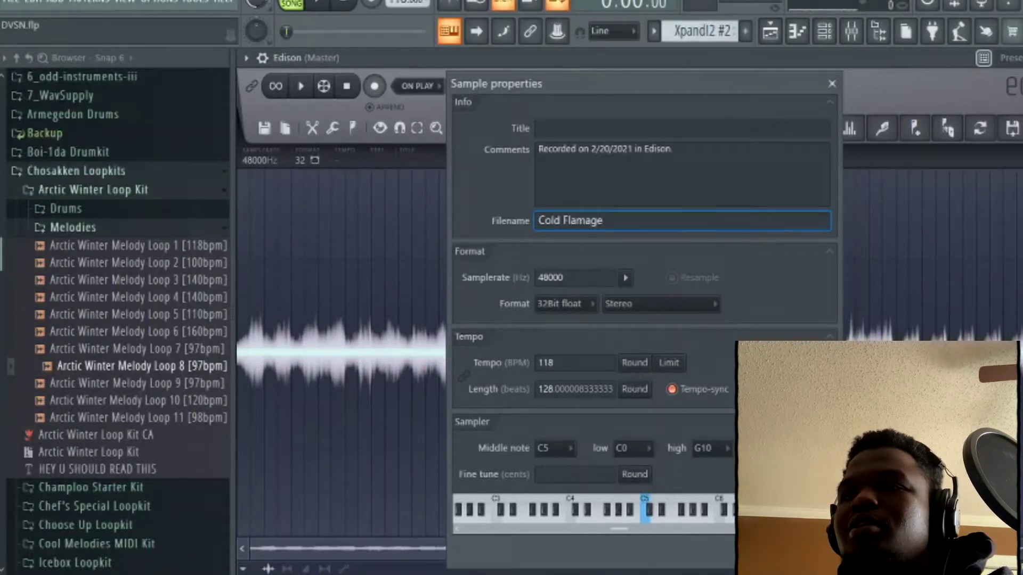
pyautogui.press('Return')
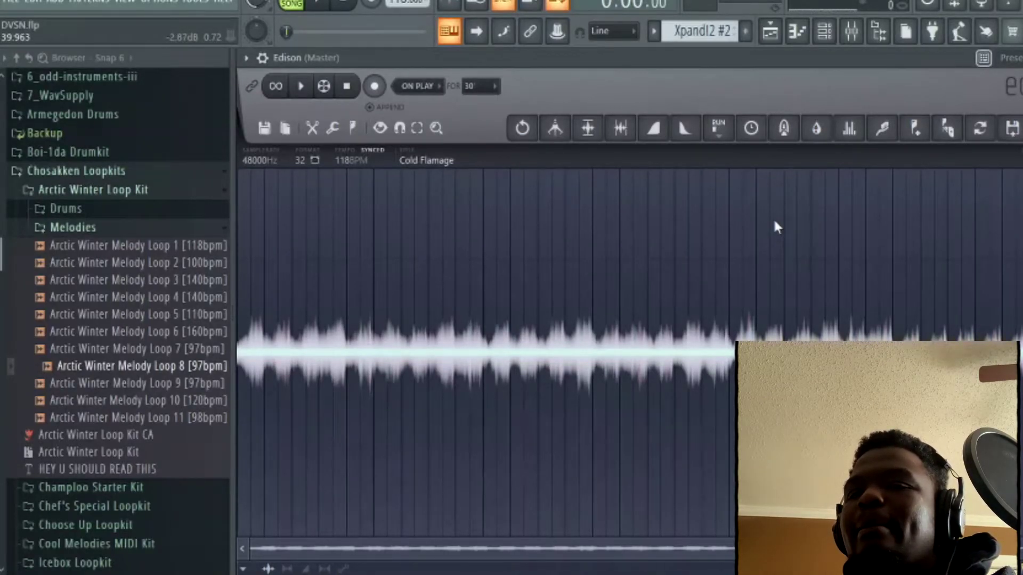
# Try boosting the whole sample's combined left/right volume with the Amp tool, and undo the boost
pyautogui.hotkey('alt', 'x')
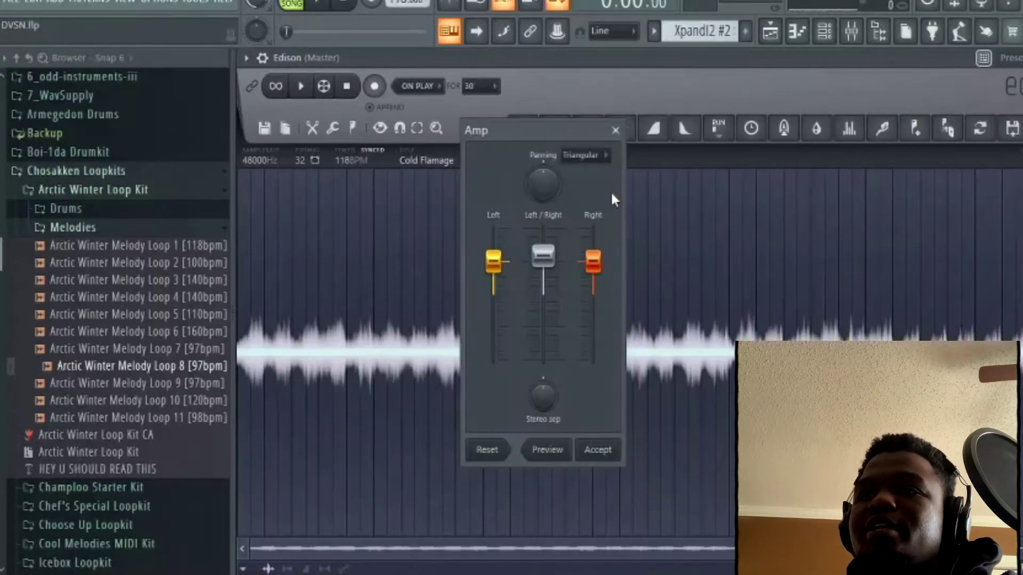
pyautogui.moveTo(553, 272); pyautogui.dragTo(549, 237)
pyautogui.click(598, 450)
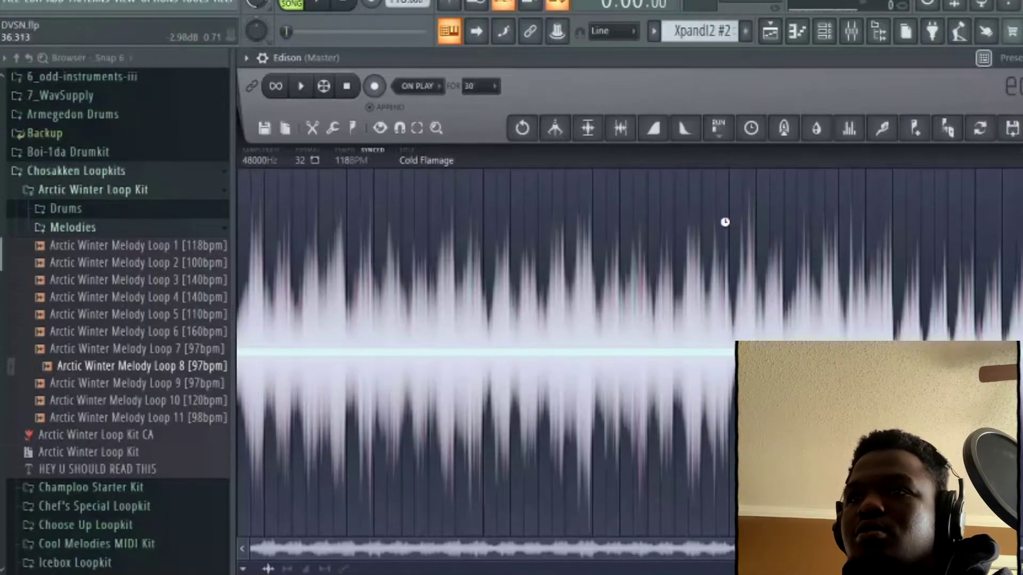
pyautogui.hotkey('ctrl', 'z')
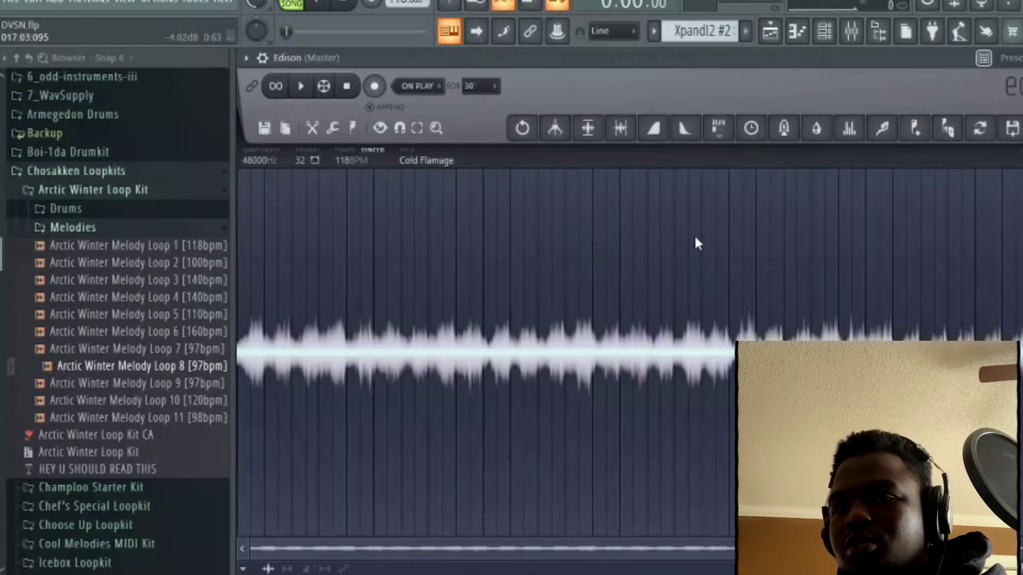
# Try lowering the sample's combined left/right volume to the slider's midpoint with the Amp tool, and undo the reduction
pyautogui.hotkey('alt', 'a')
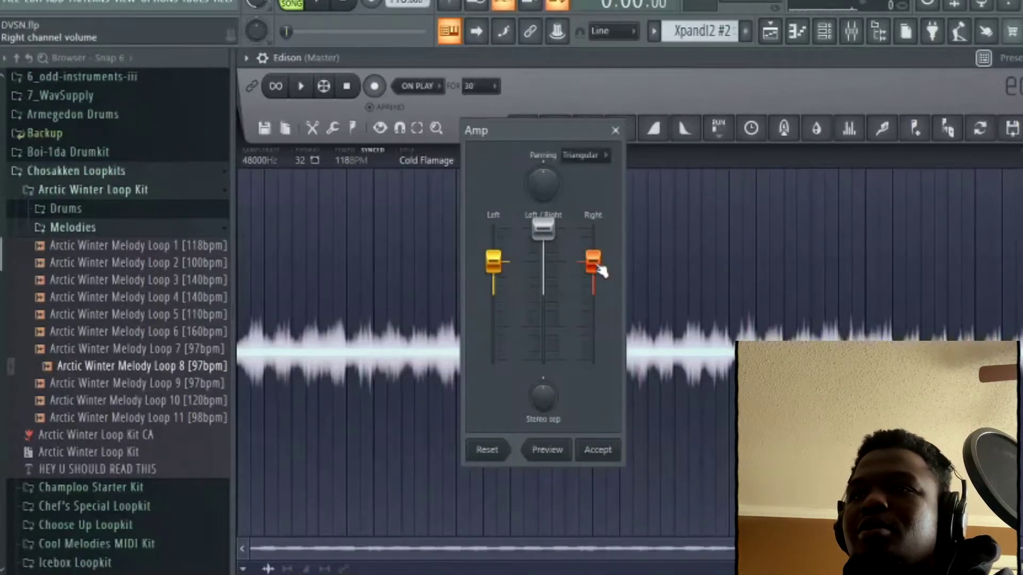
pyautogui.moveTo(543, 229); pyautogui.dragTo(543, 294)
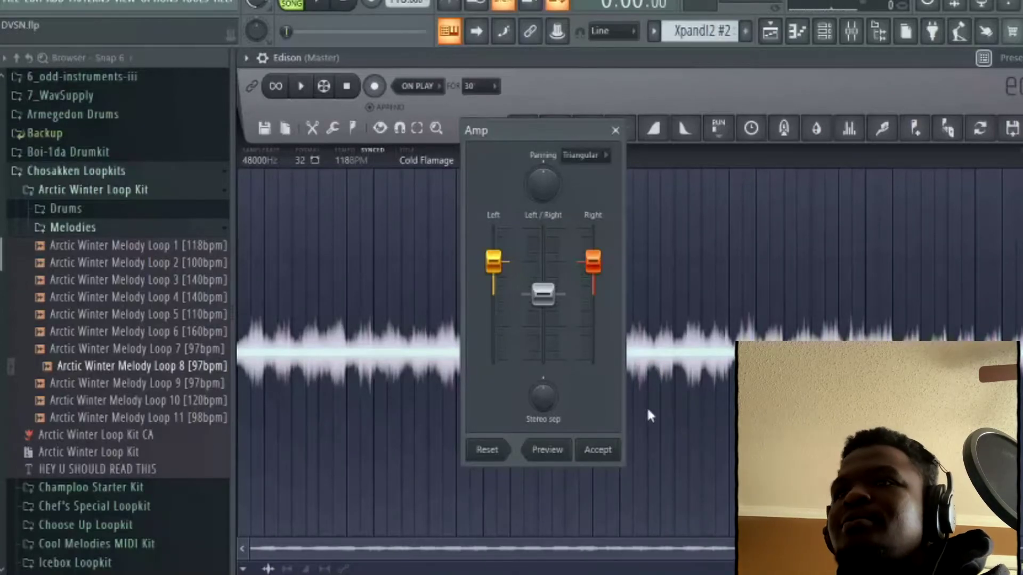
pyautogui.click(597, 453)
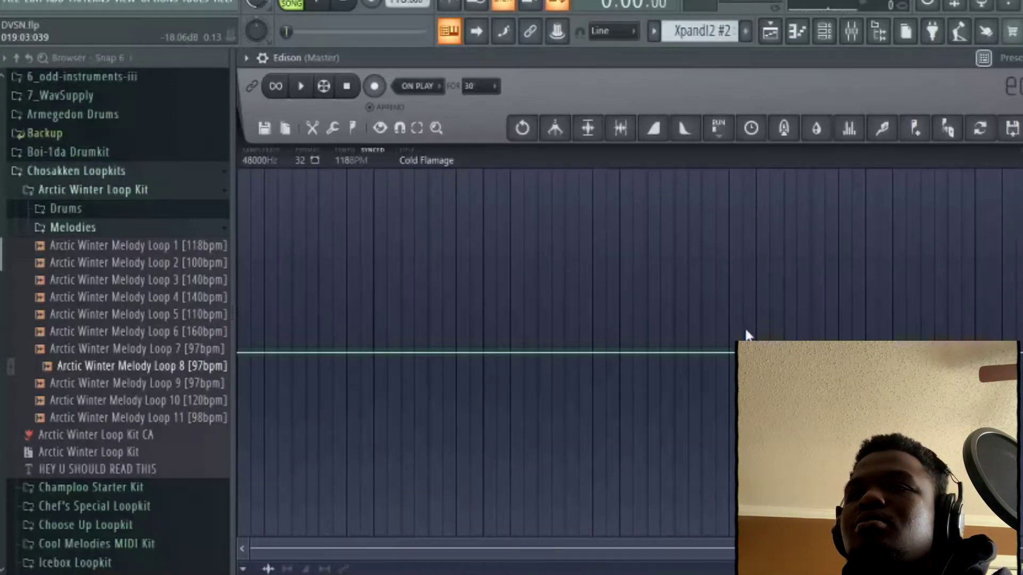
pyautogui.hotkey('ctrl', 'z')
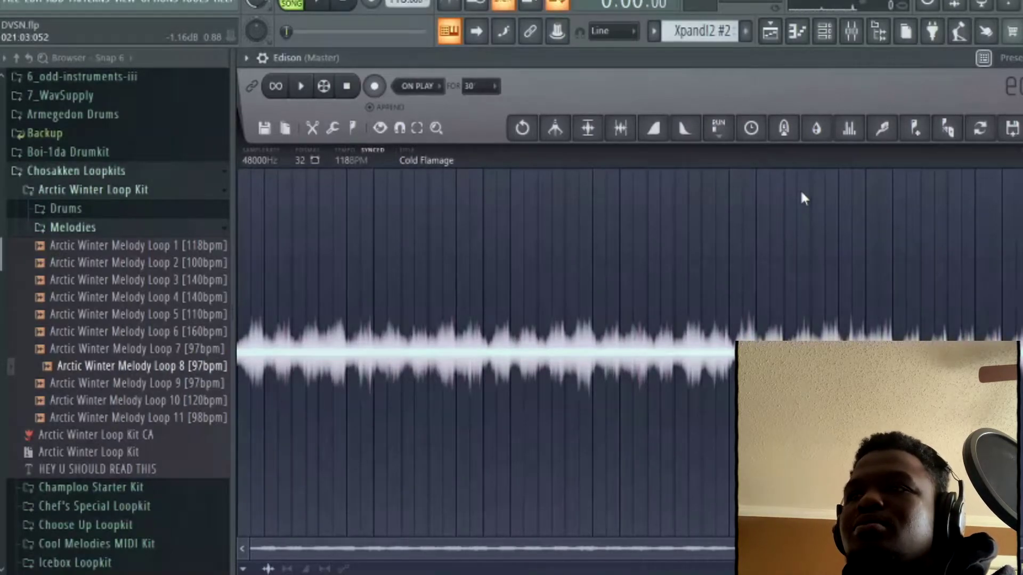
# Open the time stretcher / pitch shifter and reset the coarse pitch, time multiplier and formant order to their defaults
pyautogui.click(761, 125)
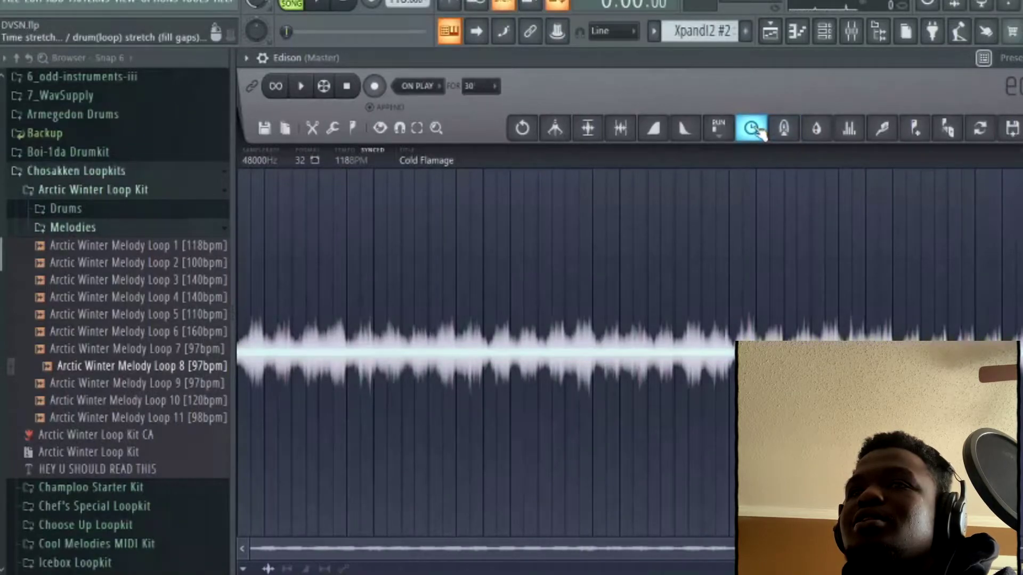
pyautogui.click(752, 128)
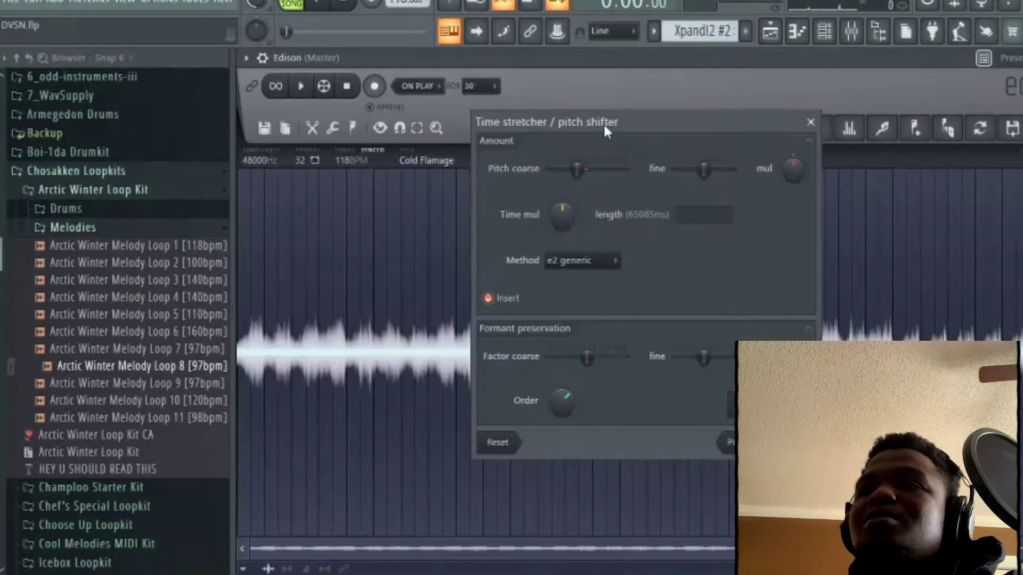
pyautogui.keyDown('alt'); pyautogui.click(576, 179); pyautogui.keyUp('alt')
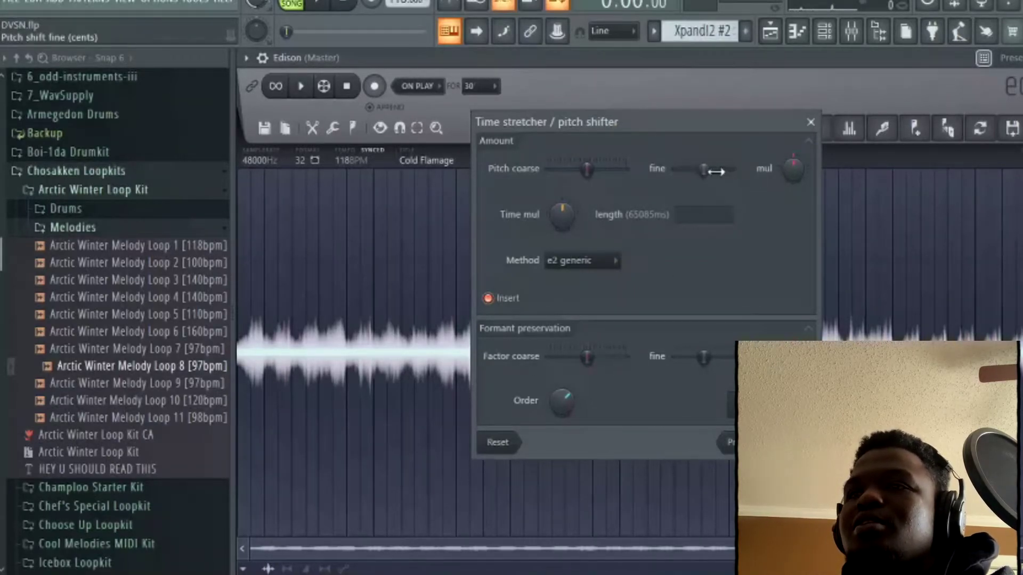
pyautogui.keyDown('alt'); pyautogui.click(553, 218); pyautogui.keyUp('alt')
pyautogui.keyDown('alt'); pyautogui.click(558, 406); pyautogui.keyUp('alt')
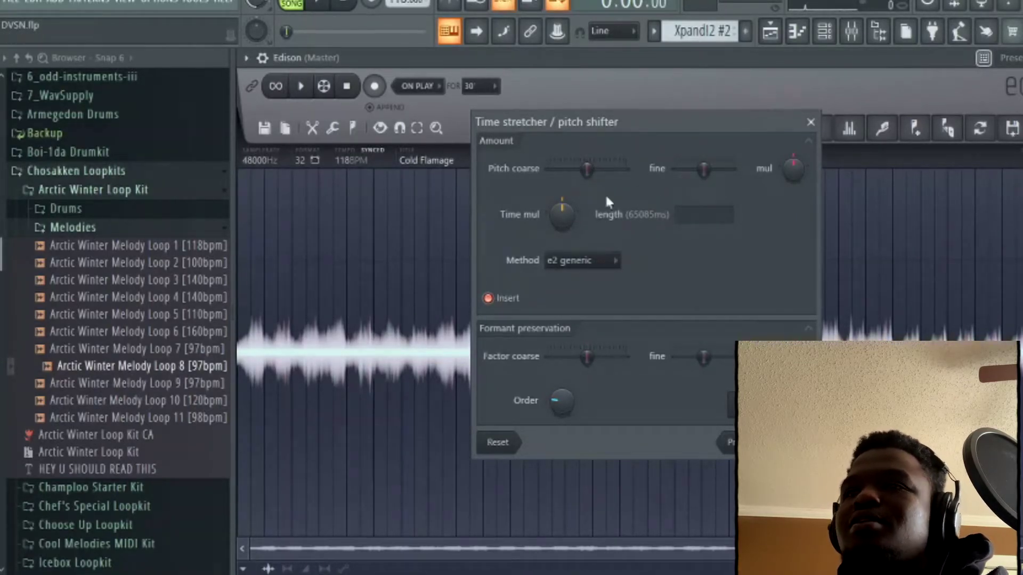
# Lower the coarse pitch well below its default in two adjustments, and return the formant order to its low setting after trying it higher
pyautogui.moveTo(591, 184); pyautogui.dragTo(582, 184)
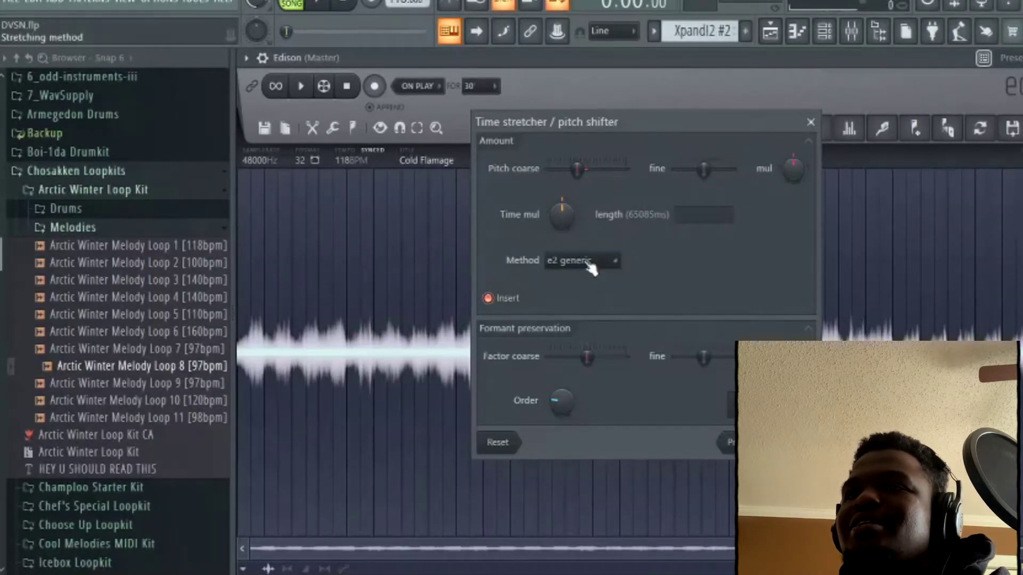
pyautogui.moveTo(562, 420); pyautogui.dragTo(562, 396)
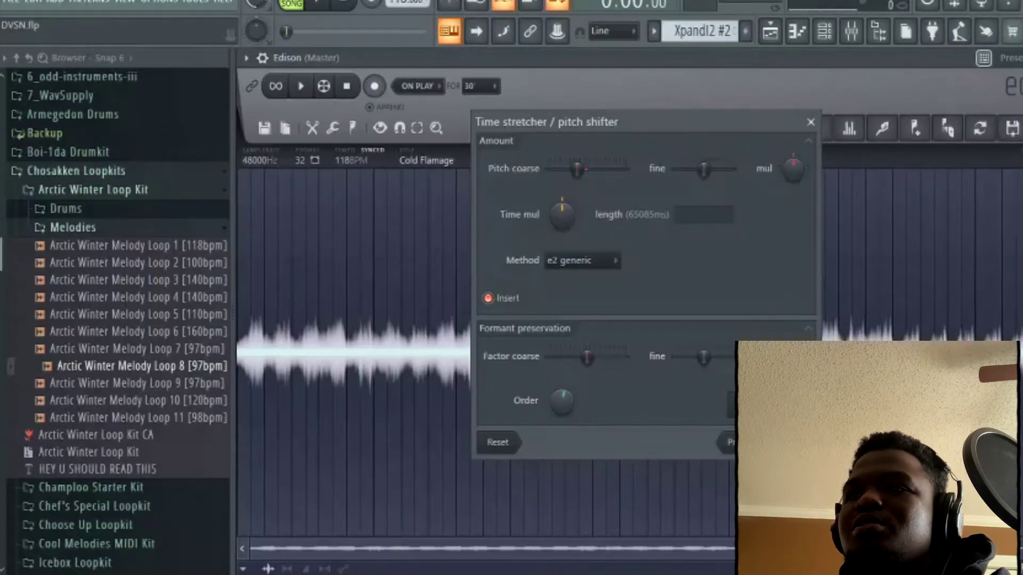
pyautogui.moveTo(793, 358); pyautogui.dragTo(793, 346)
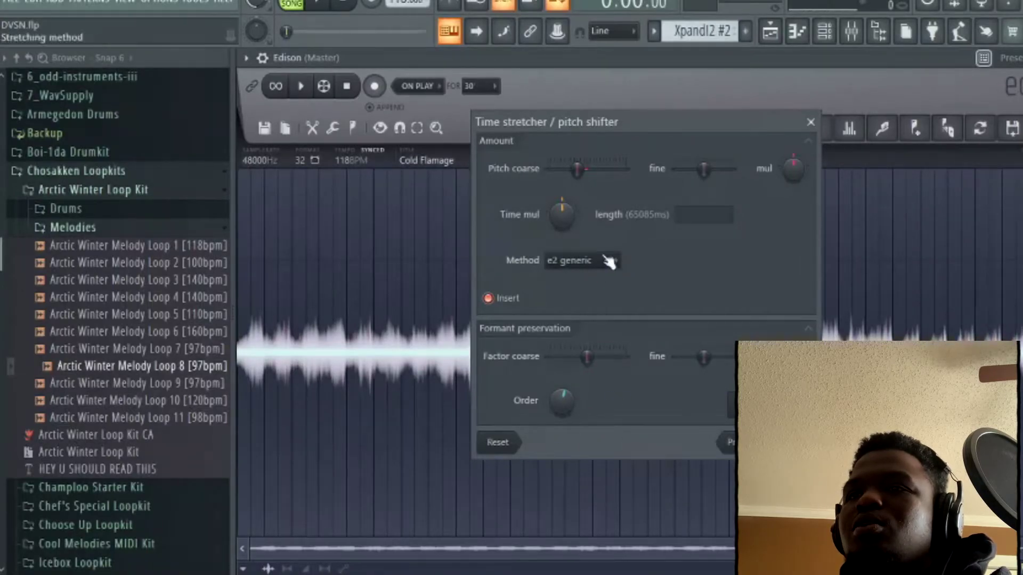
pyautogui.moveTo(576, 169); pyautogui.dragTo(570, 170)
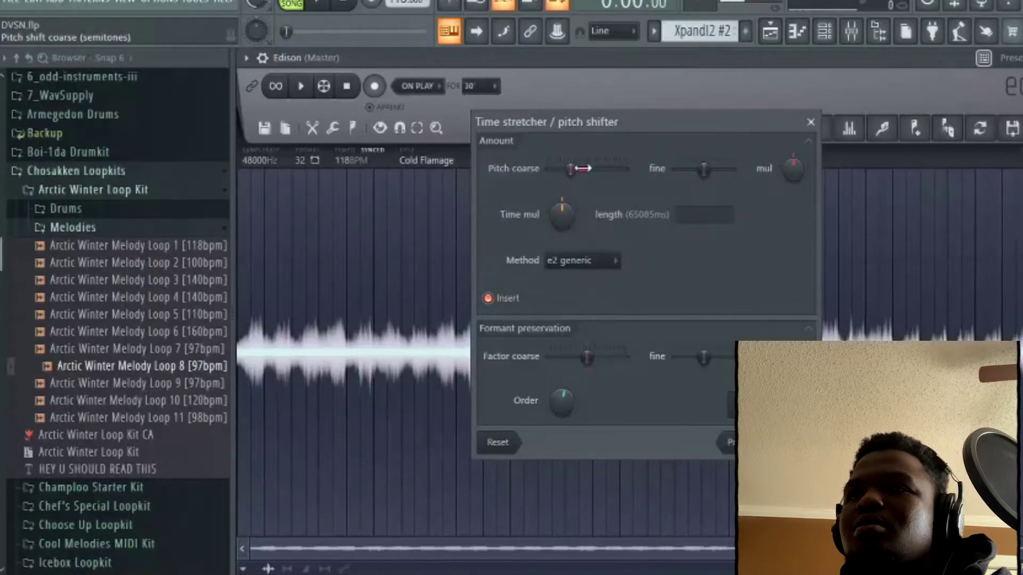
pyautogui.moveTo(571, 169); pyautogui.dragTo(570, 169)
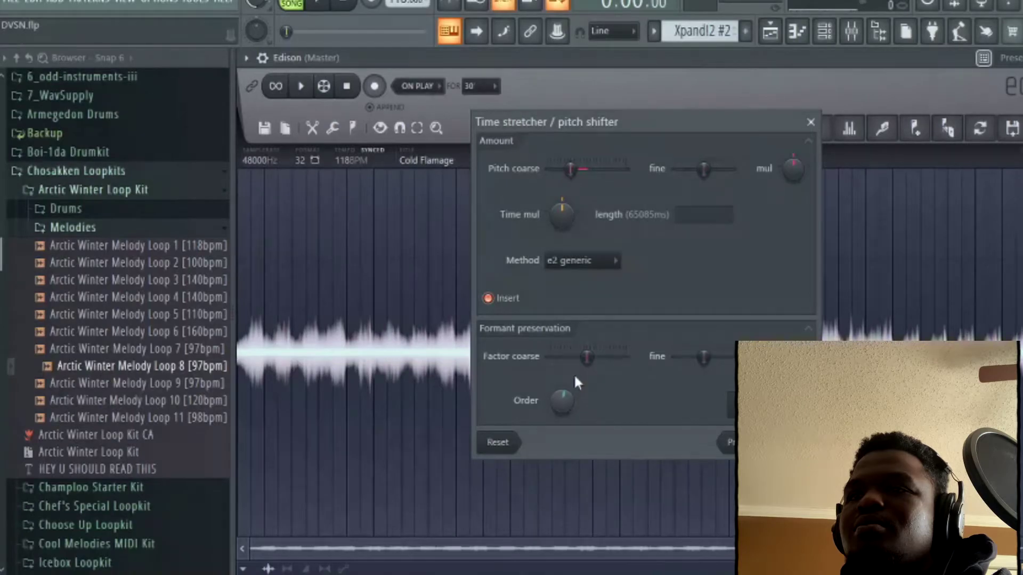
pyautogui.moveTo(560, 399); pyautogui.dragTo(560, 411)
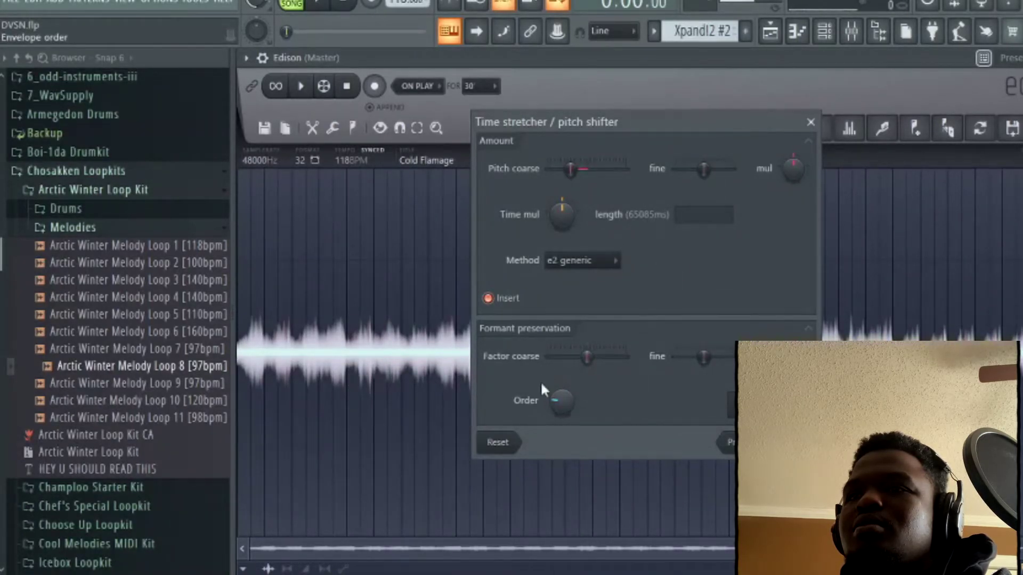
# Lower the fine pitch slightly, keep the e2 generic stretching method, and apply the pitch shift to the sample
pyautogui.moveTo(703, 169); pyautogui.dragTo(702, 170)
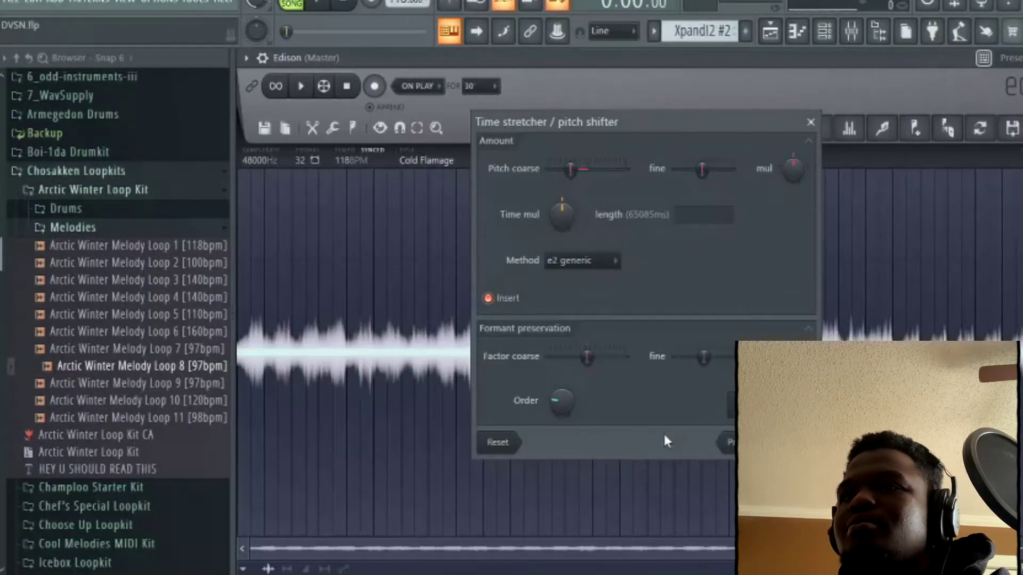
pyautogui.click(602, 262)
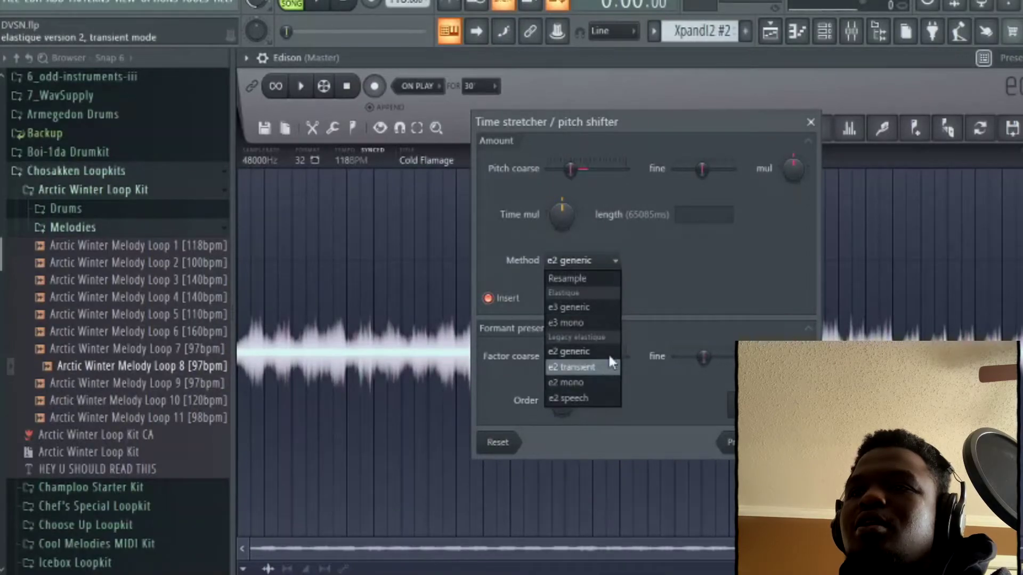
pyautogui.click(716, 298)
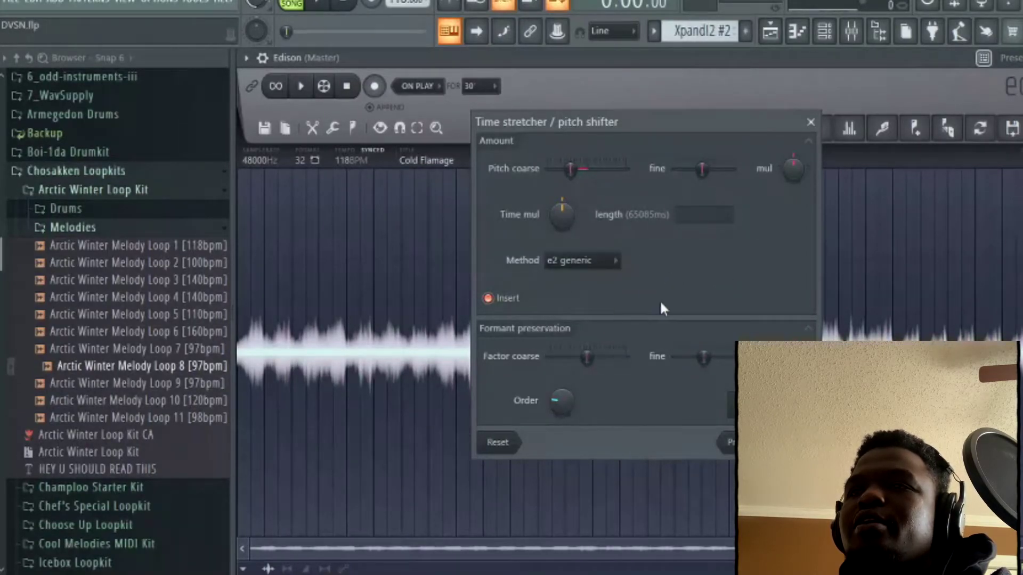
pyautogui.click(791, 443)
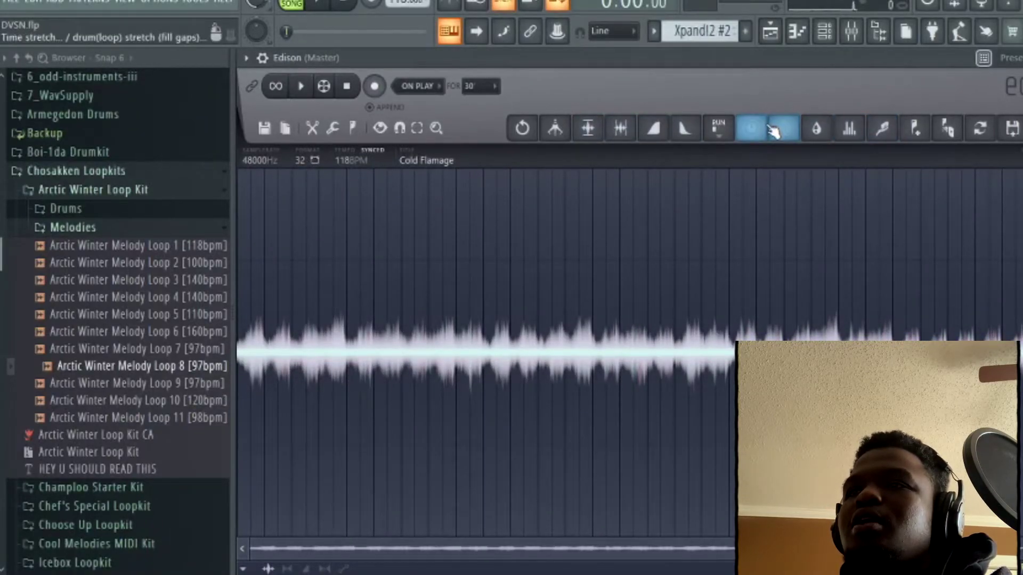
# Reopen the time stretcher / pitch shifter, set the time multiplier slightly above its default, apply the stretch and audition the sample
pyautogui.click(751, 129)
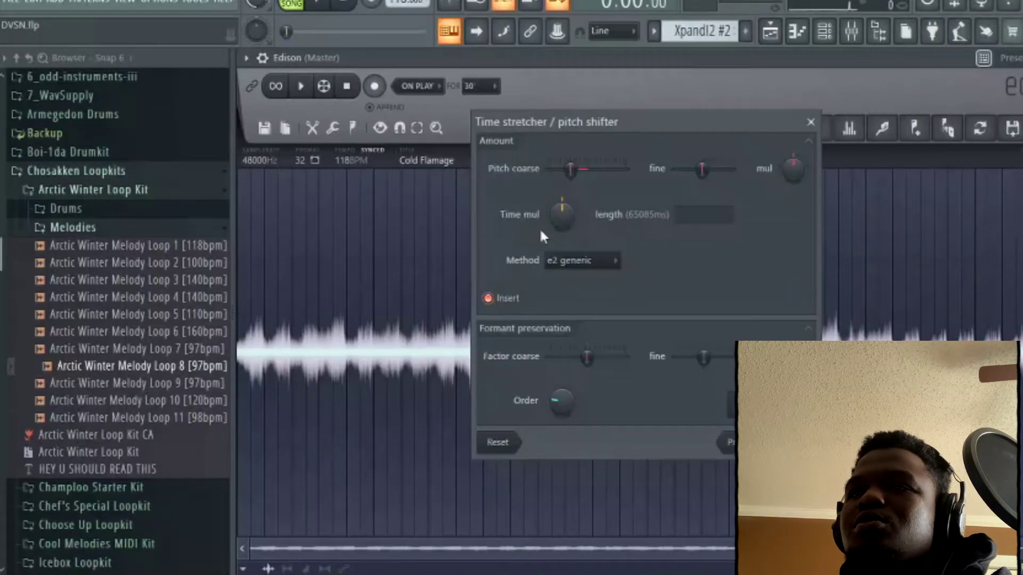
pyautogui.moveTo(561, 215); pyautogui.dragTo(561, 241)
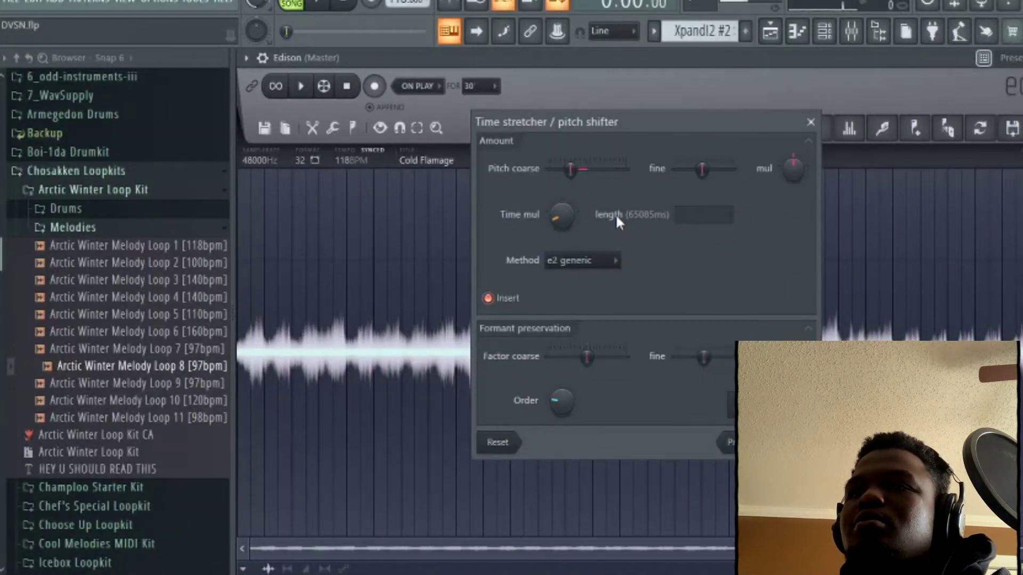
pyautogui.moveTo(565, 214); pyautogui.dragTo(565, 205)
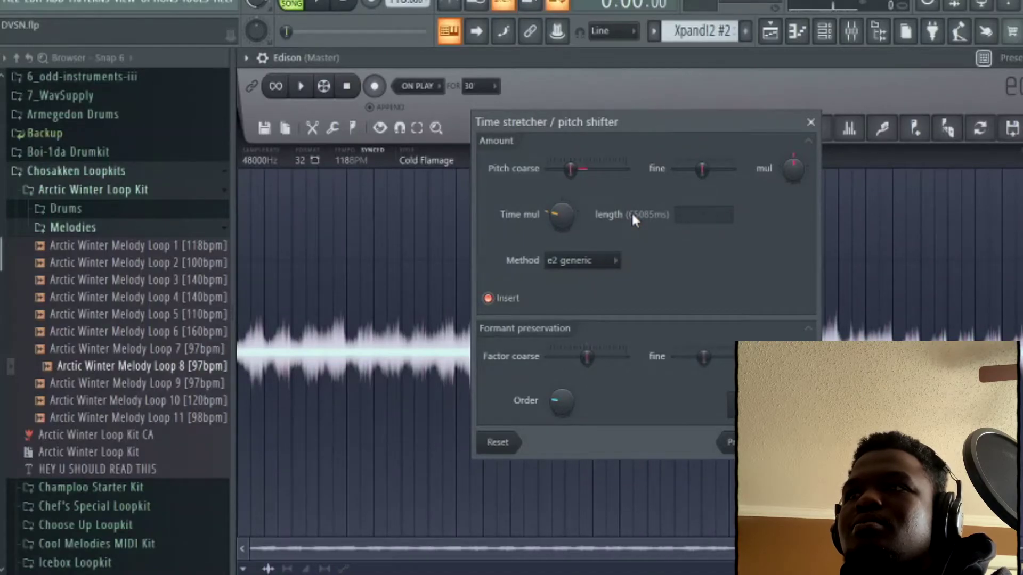
pyautogui.moveTo(556, 216); pyautogui.dragTo(556, 195)
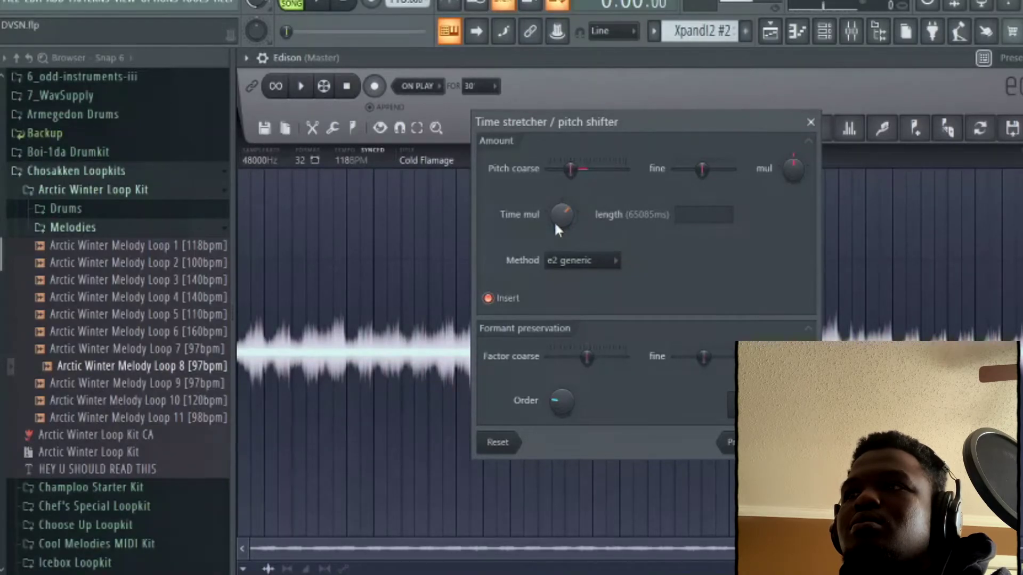
pyautogui.moveTo(563, 216); pyautogui.dragTo(563, 218)
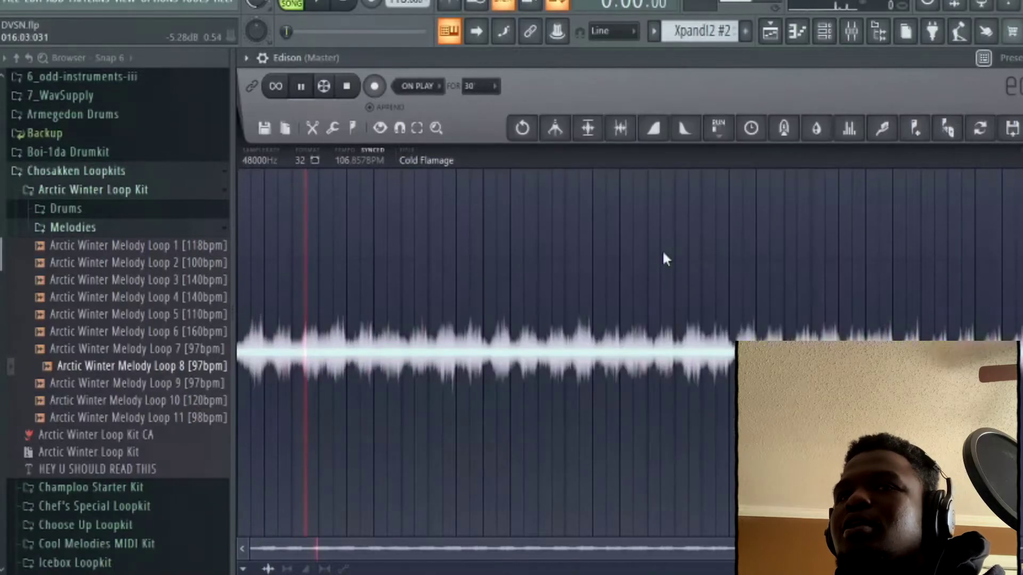
pyautogui.press('space')
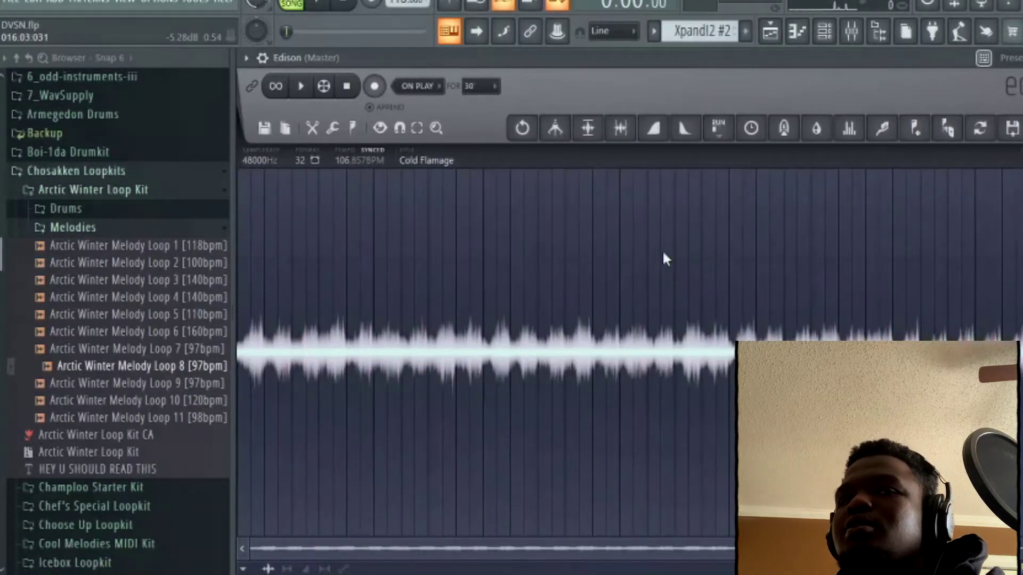
# Set the sample rate to 22050 Hz with Resample enabled in the sample properties and accept the change
pyautogui.click(363, 159)
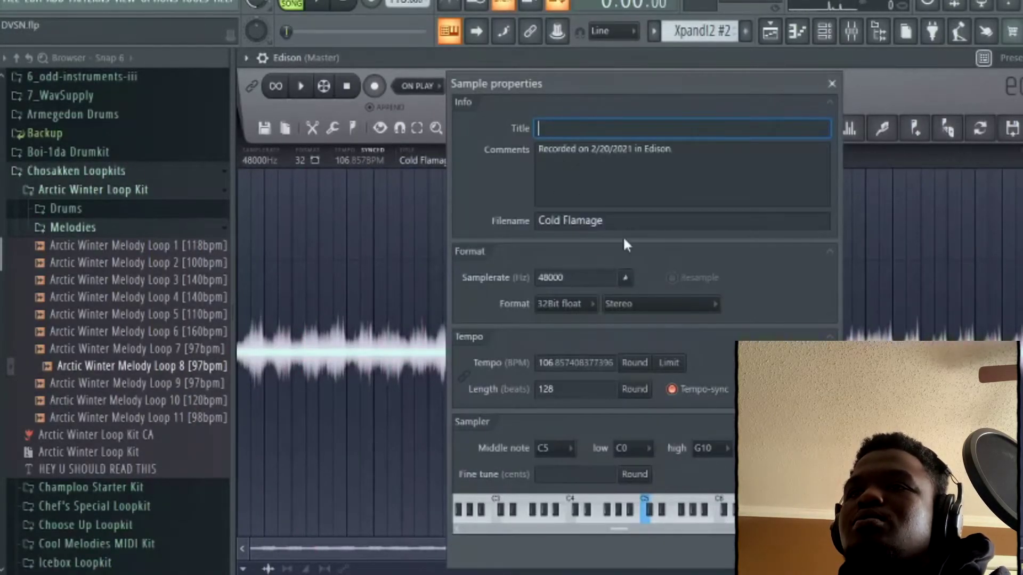
pyautogui.click(627, 277)
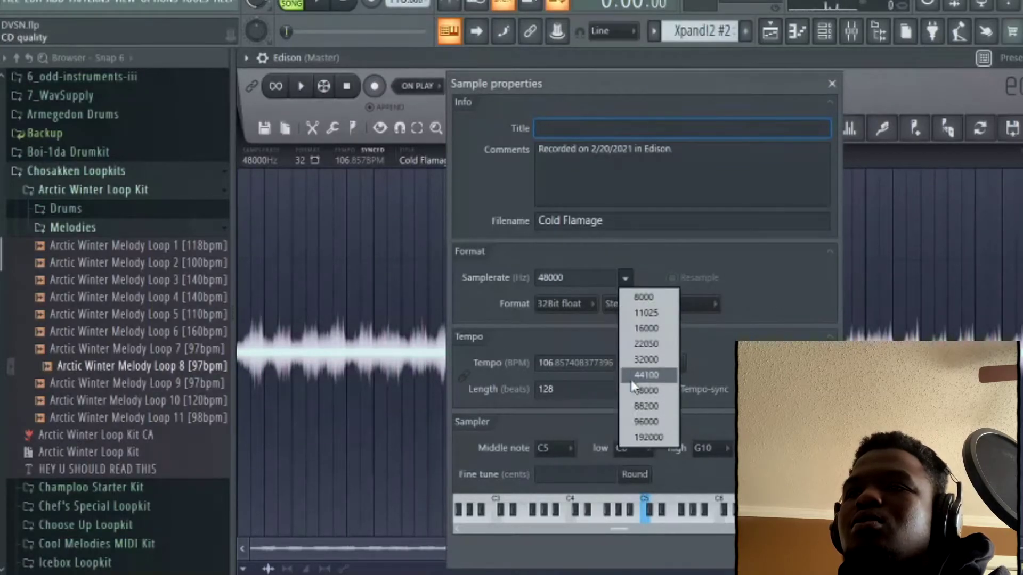
pyautogui.click(648, 344)
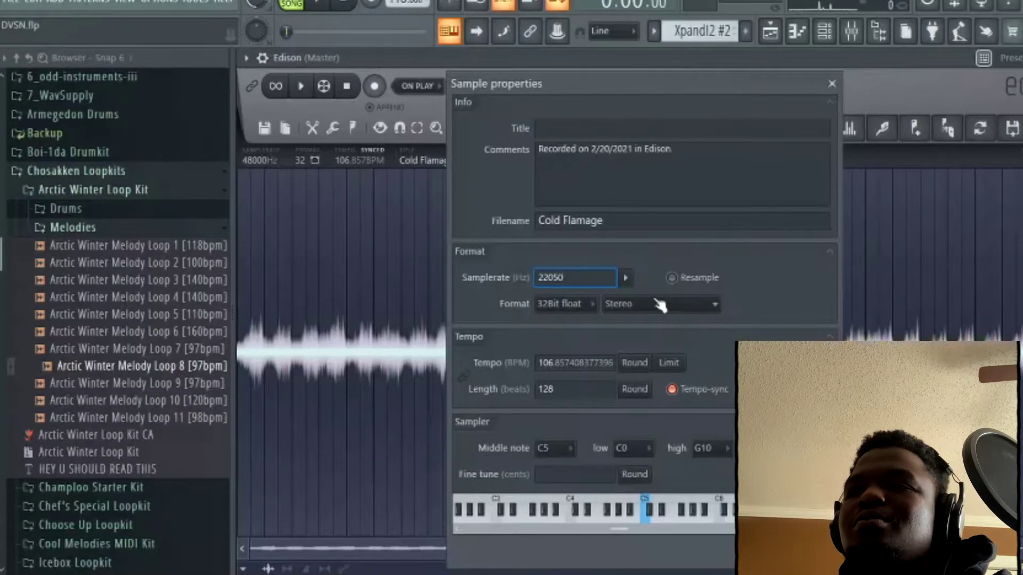
pyautogui.click(690, 278)
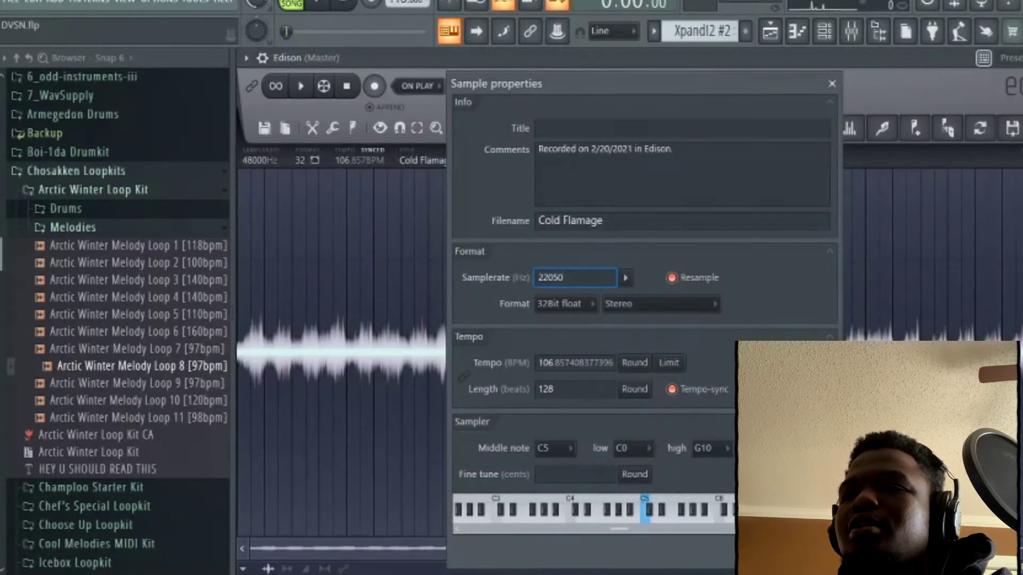
pyautogui.press('Return')
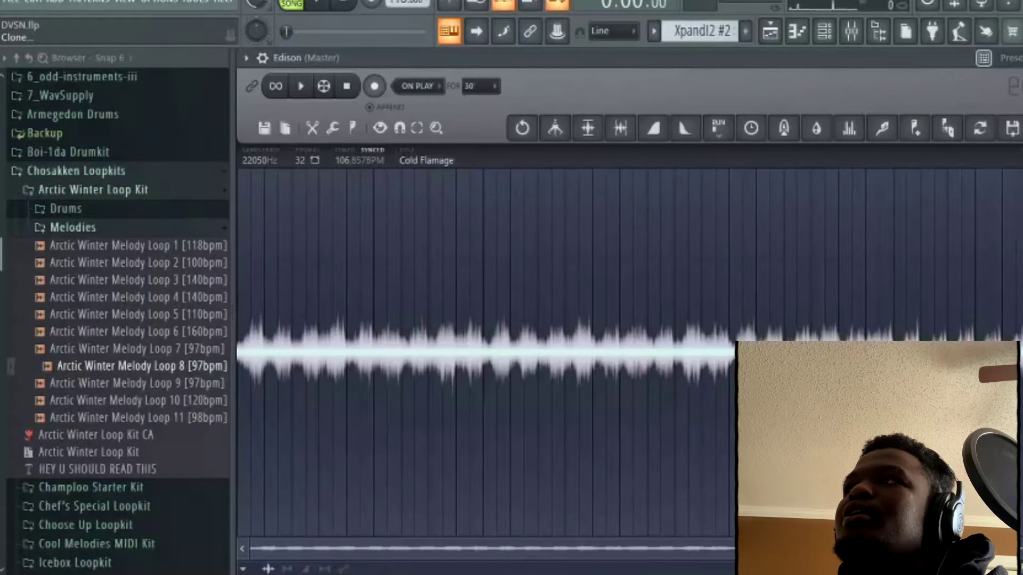
# Send the edited sample out of Edison as an audio clip, and time-stretch it in Stretch mode using the embedded 106.857 BPM tempo
pyautogui.moveTo(553, 187); pyautogui.dragTo(604, 166)
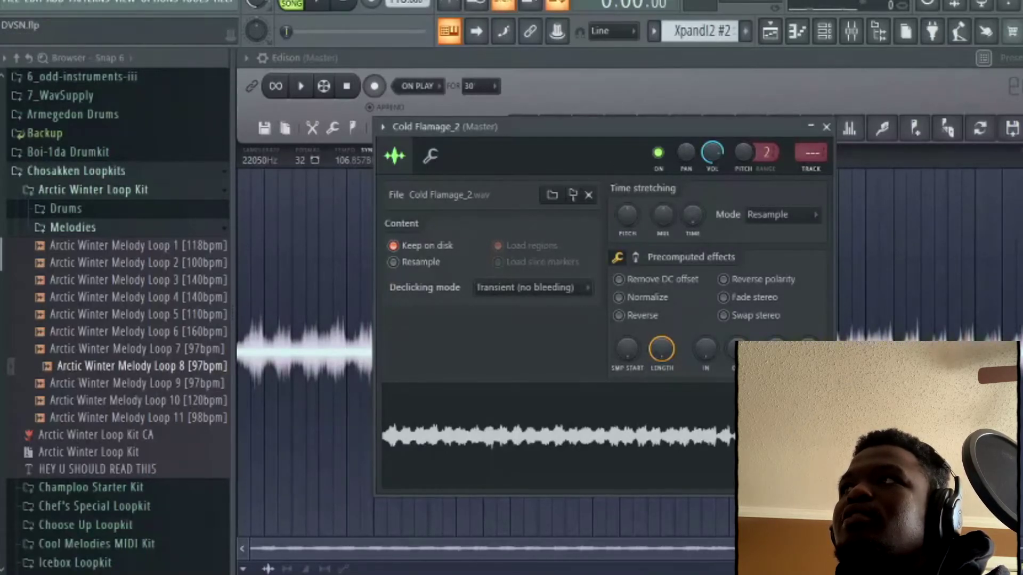
pyautogui.click(723, 359)
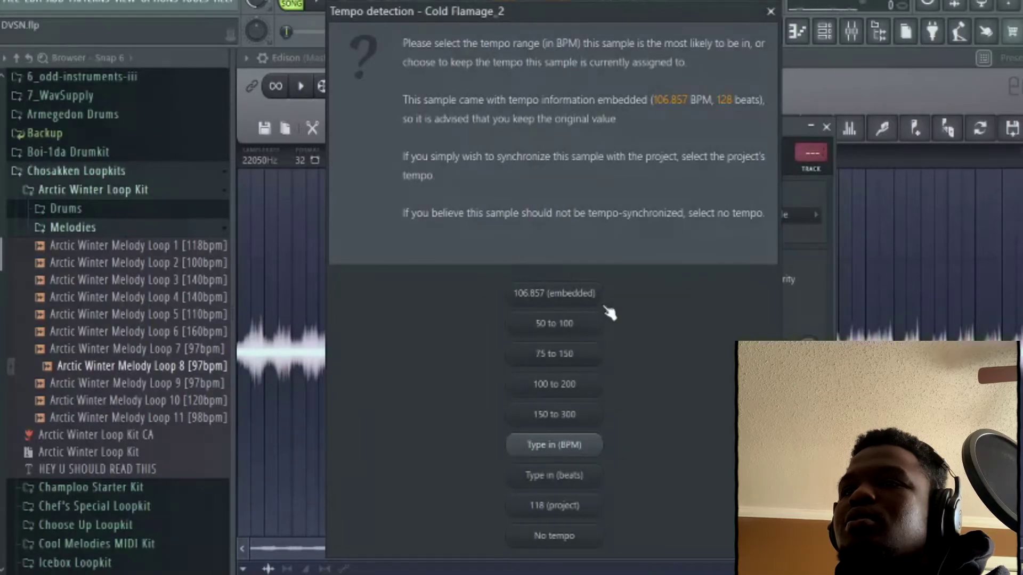
pyautogui.click(587, 297)
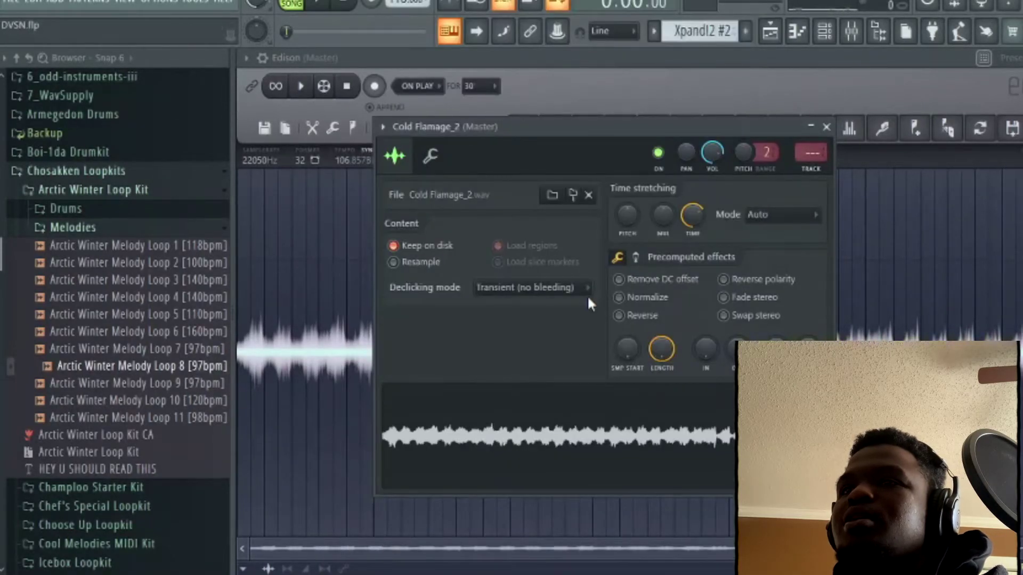
pyautogui.click(774, 219)
pyautogui.click(773, 261)
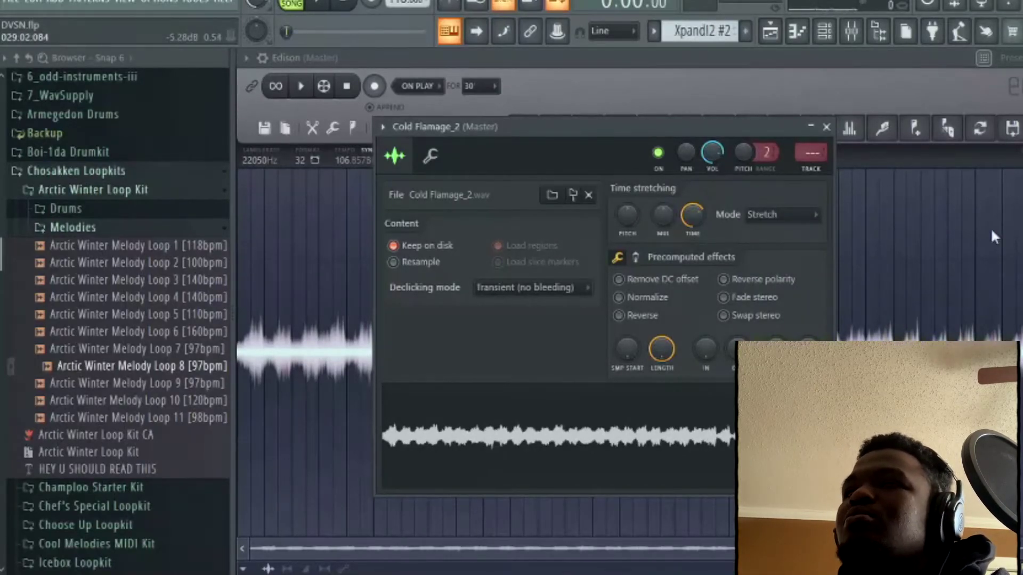
# Set the Cold Flamage_2 clip's pitch shift to -100 cents, playing the song before and after the change
pyautogui.click(321, 4)
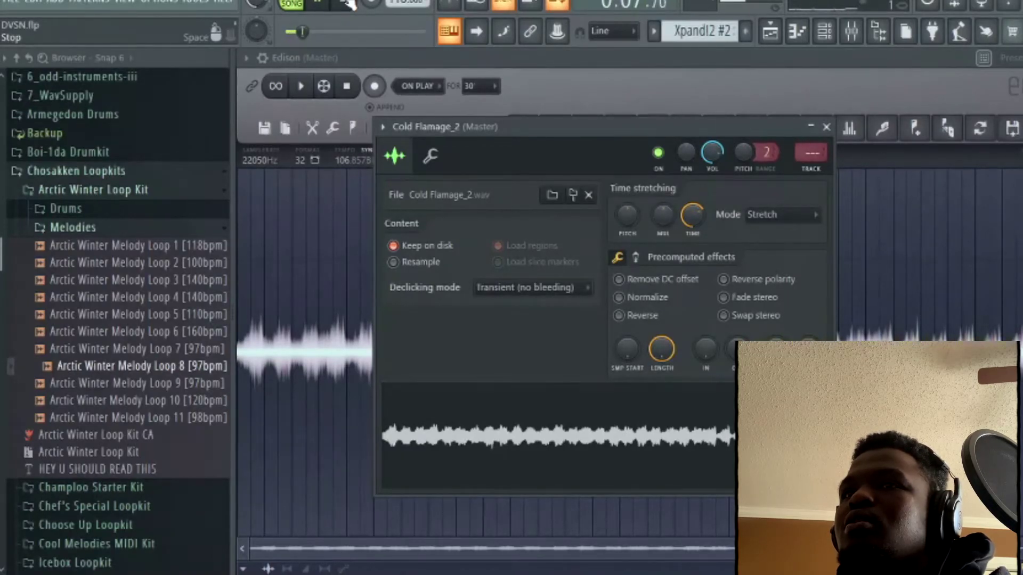
pyautogui.press('space')
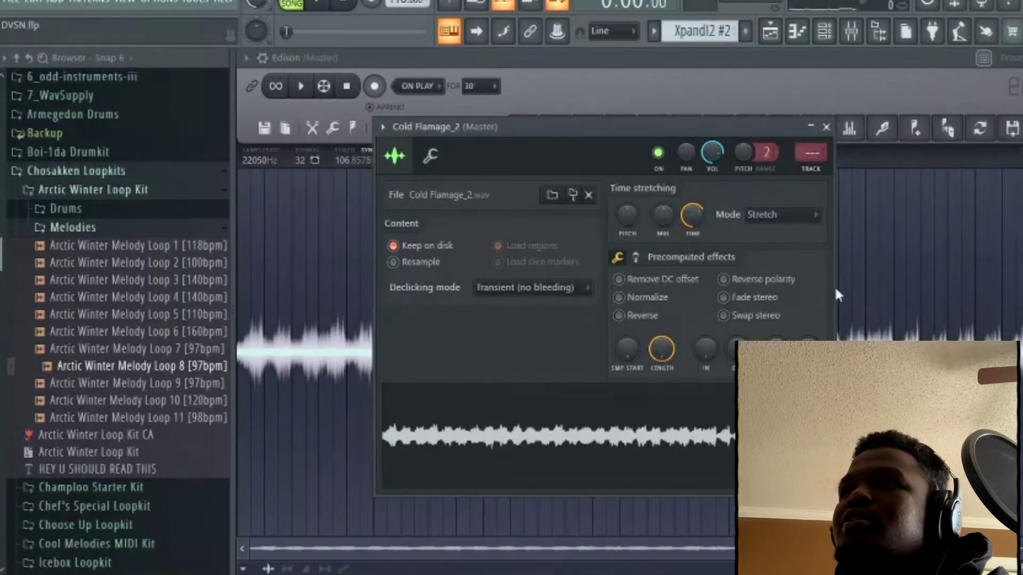
pyautogui.moveTo(627, 215); pyautogui.dragTo(627, 223)
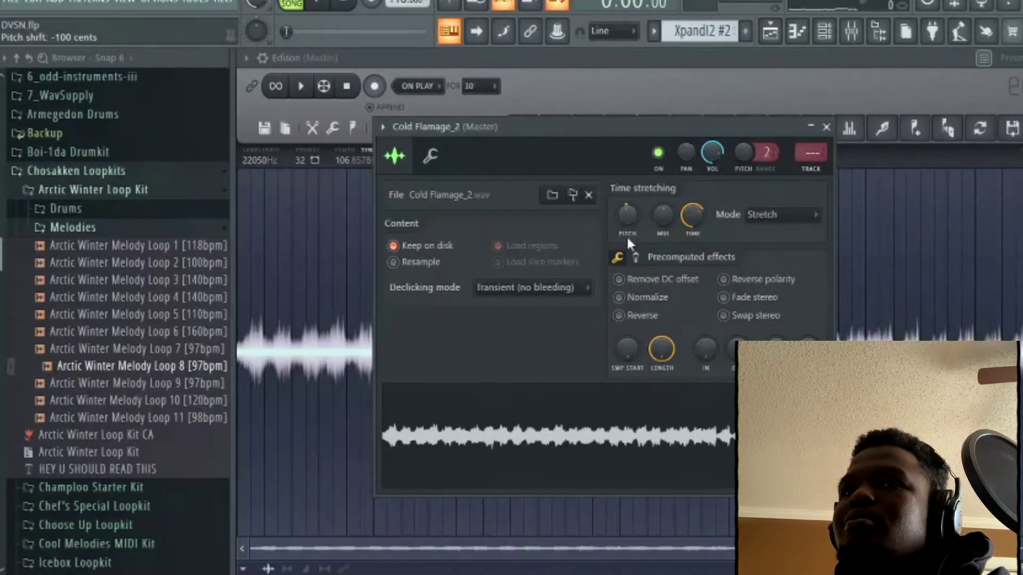
pyautogui.press('space')
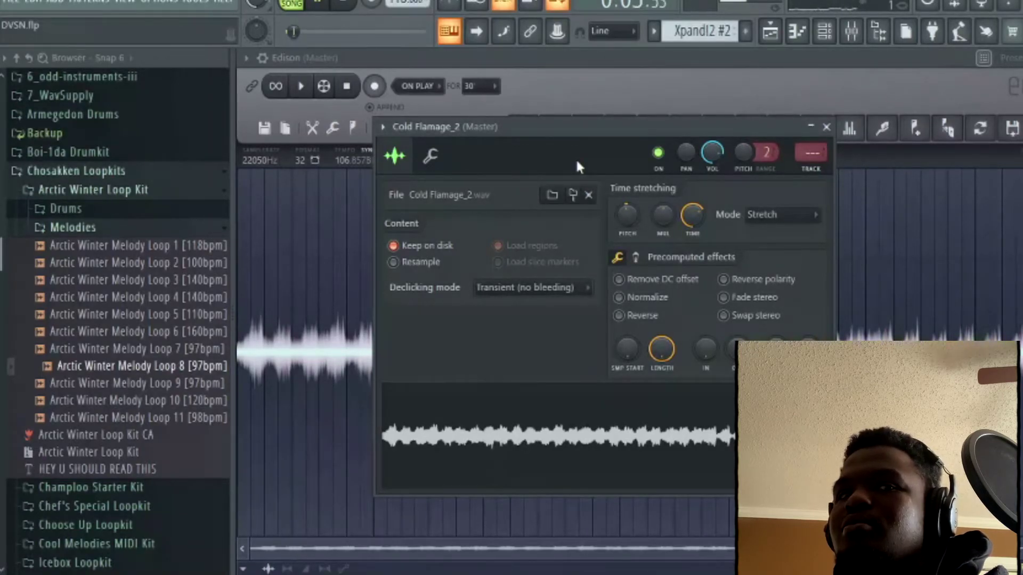
pyautogui.press('space')
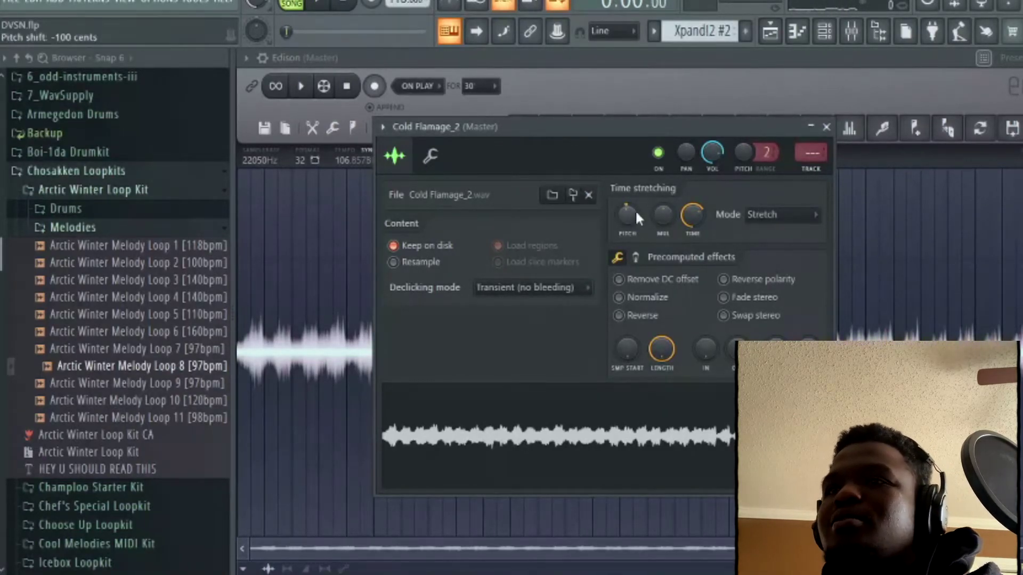
# Try the Reverse effect on the Cold Flamage_2 clip, play the song with it, and turn Reverse back off
pyautogui.click(622, 317)
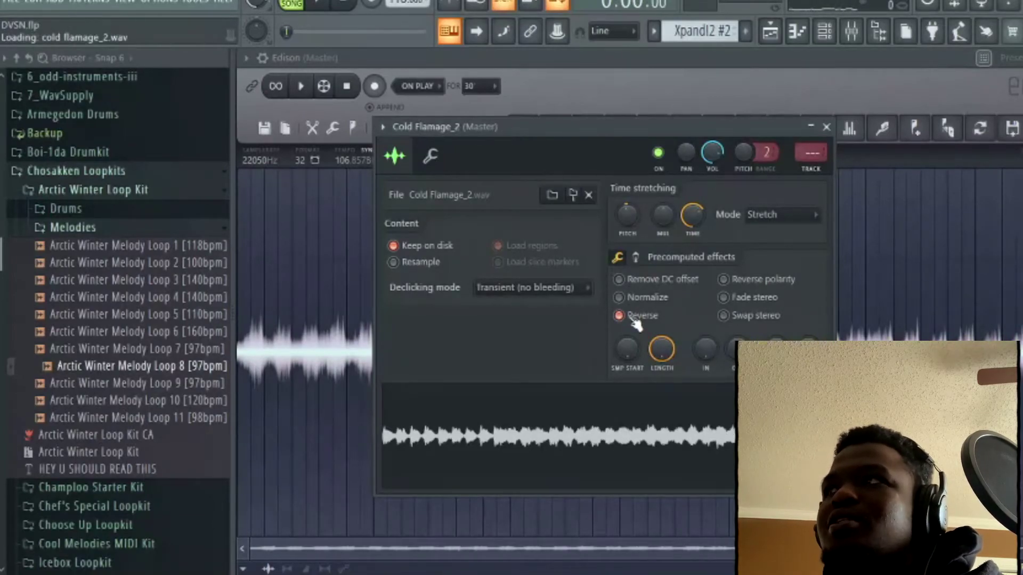
pyautogui.press('space')
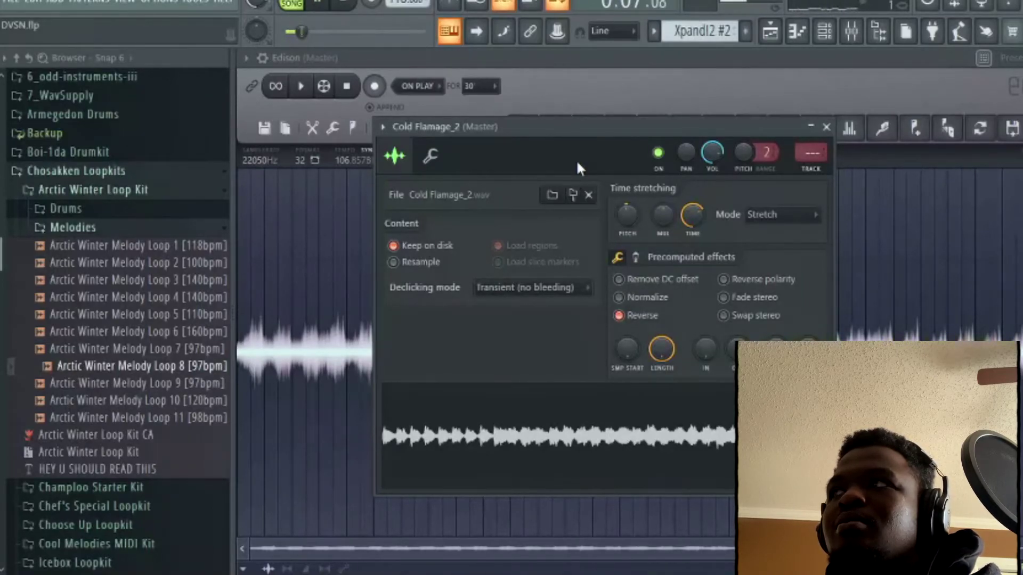
pyautogui.press('space')
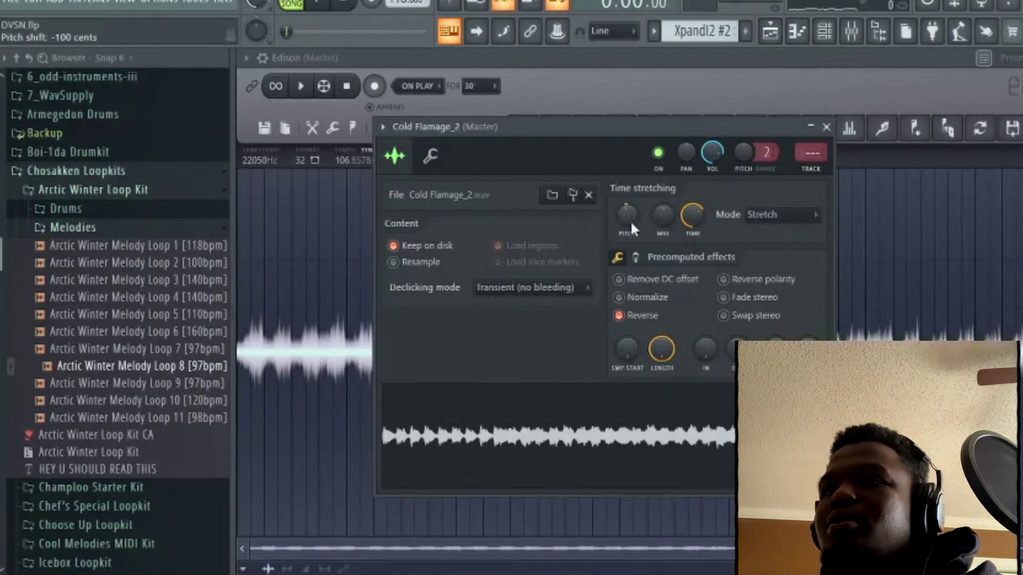
pyautogui.click(642, 316)
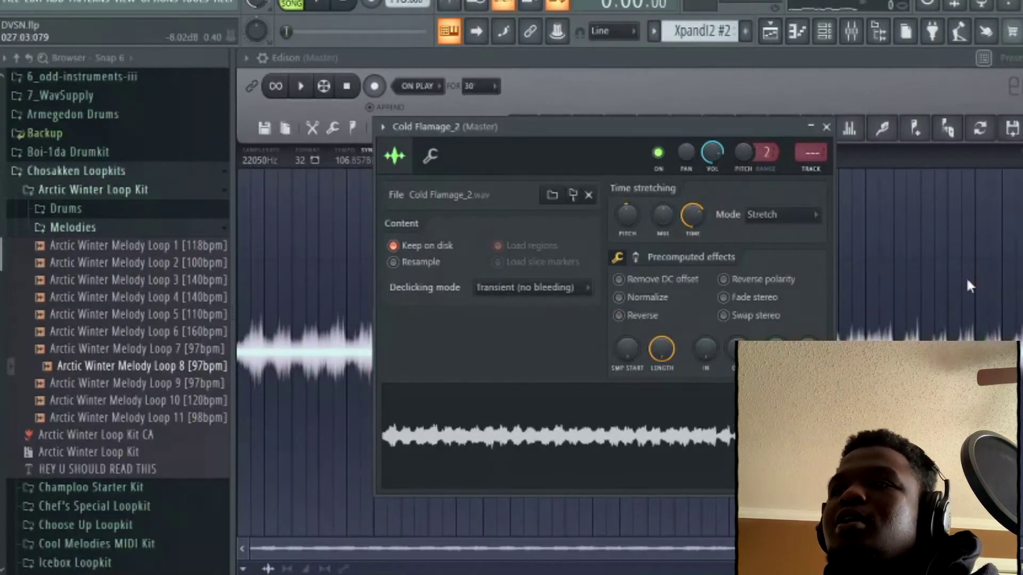